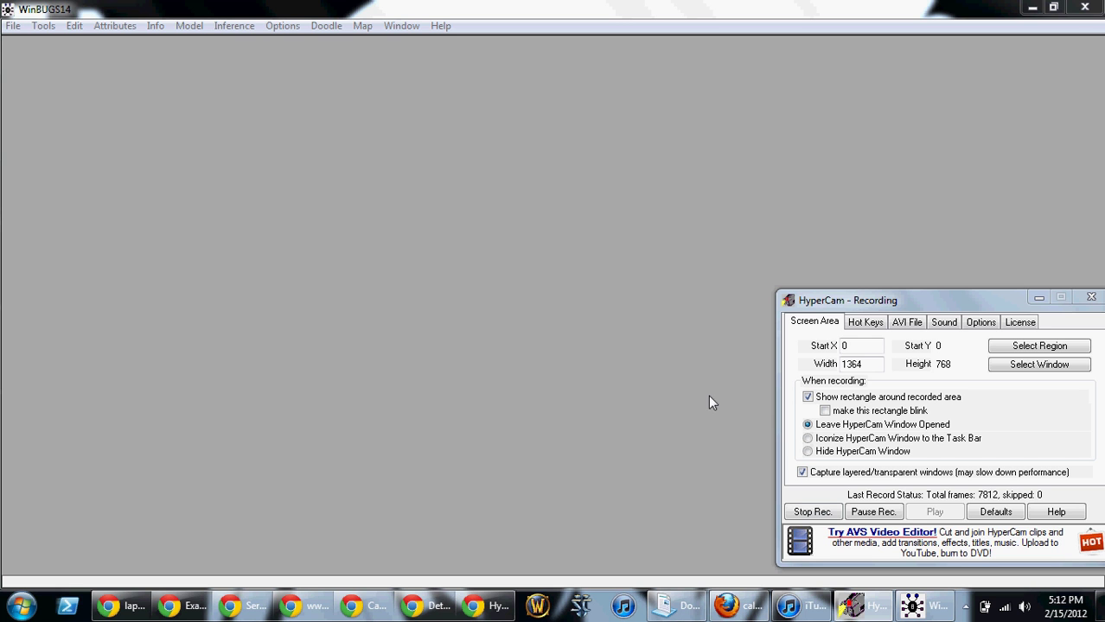
# Open the 'page 147 to 149 examples' document from the Desktop in WinBUGS14.
pyautogui.click(641, 98)
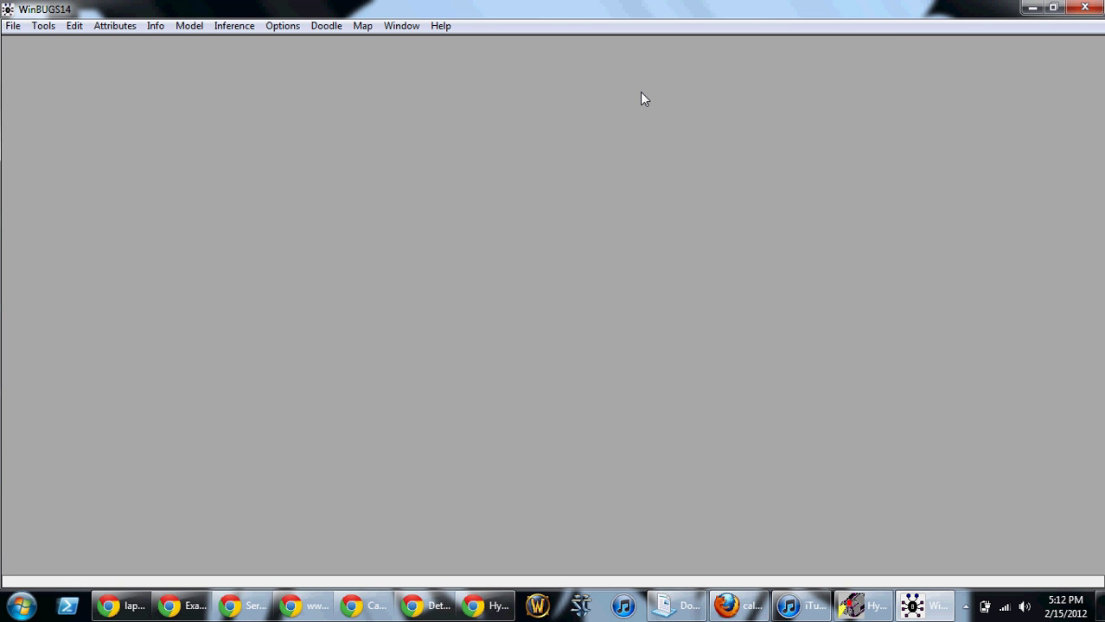
pyautogui.click(13, 25)
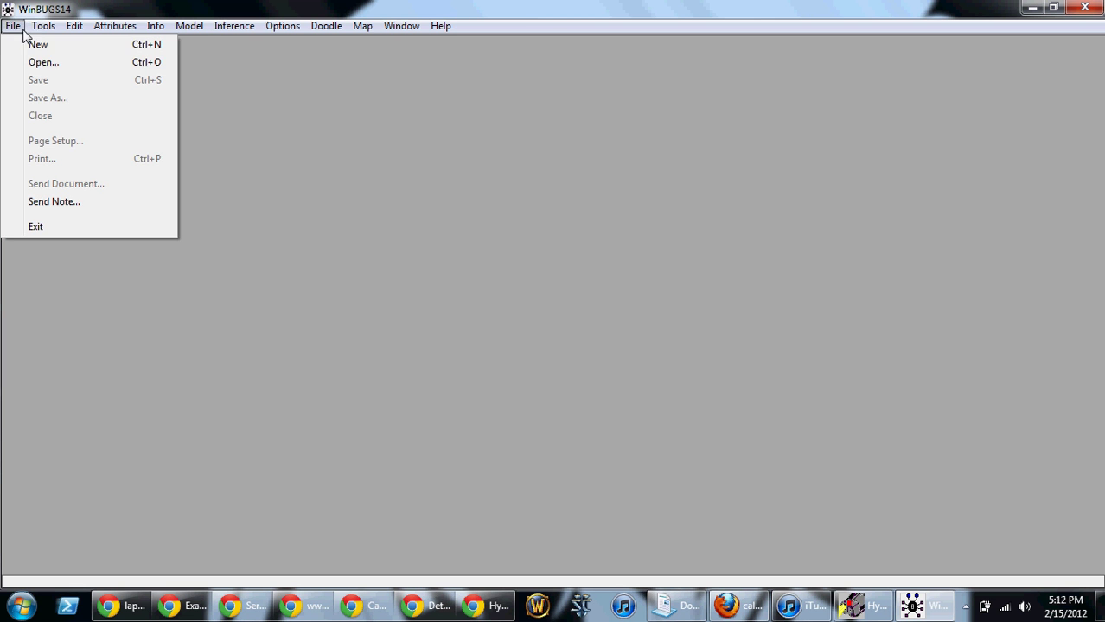
pyautogui.click(49, 62)
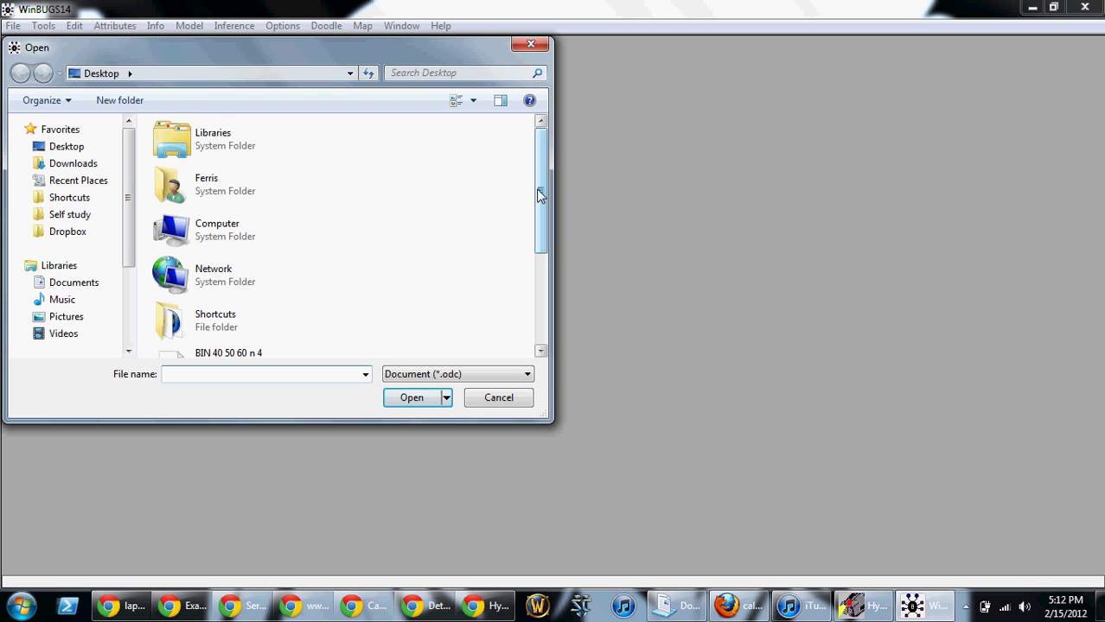
pyautogui.moveTo(537, 185); pyautogui.dragTo(548, 290)
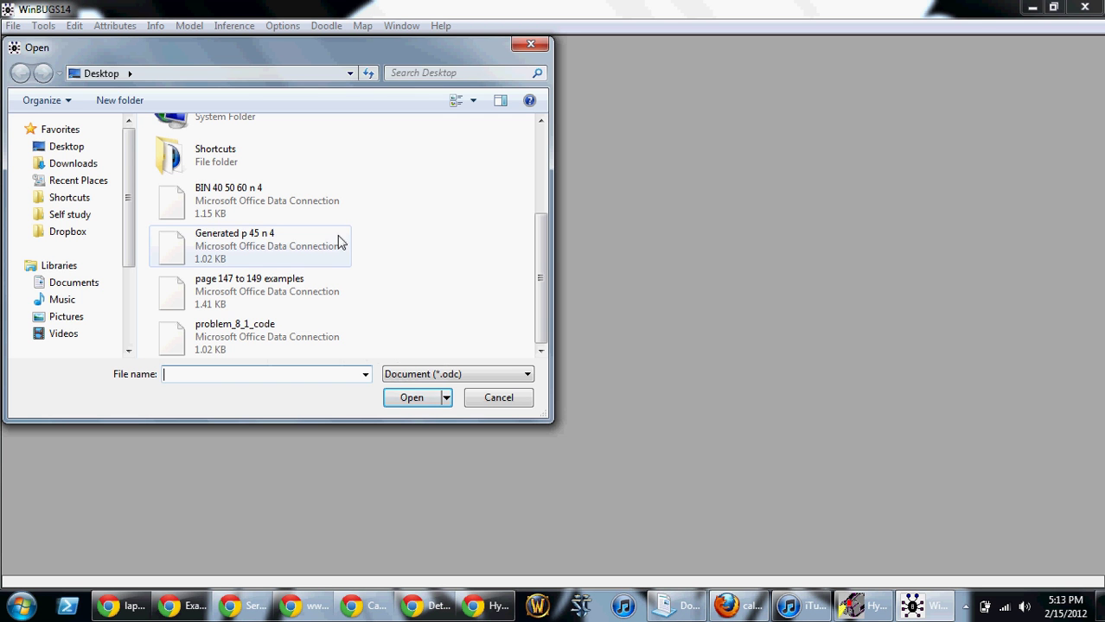
pyautogui.doubleClick(318, 299)
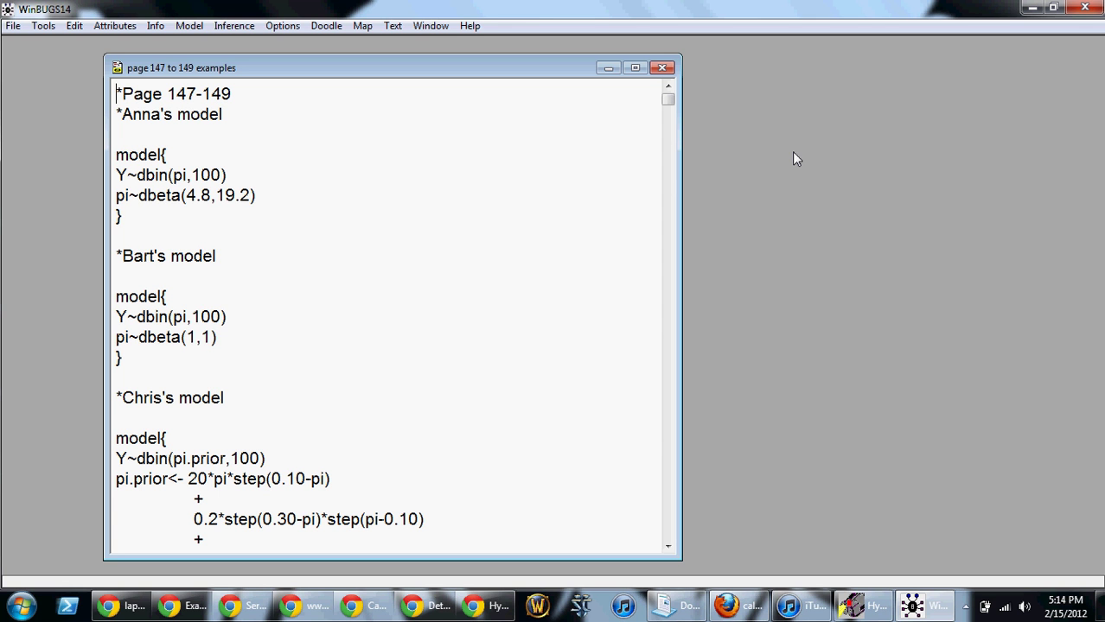
pyautogui.click(666, 351)
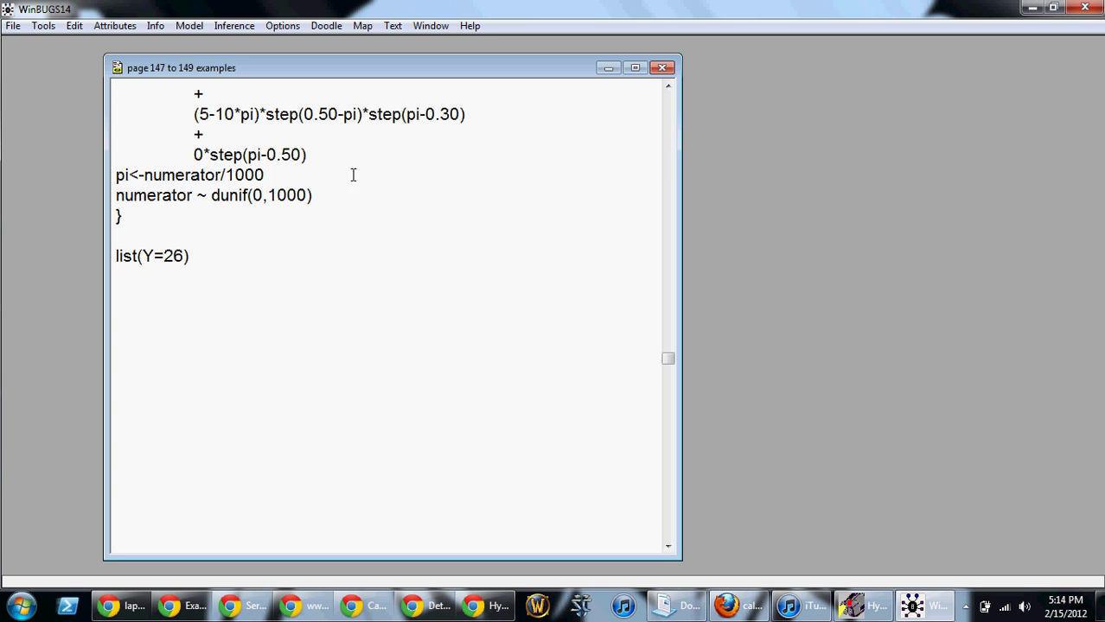
pyautogui.click(667, 102)
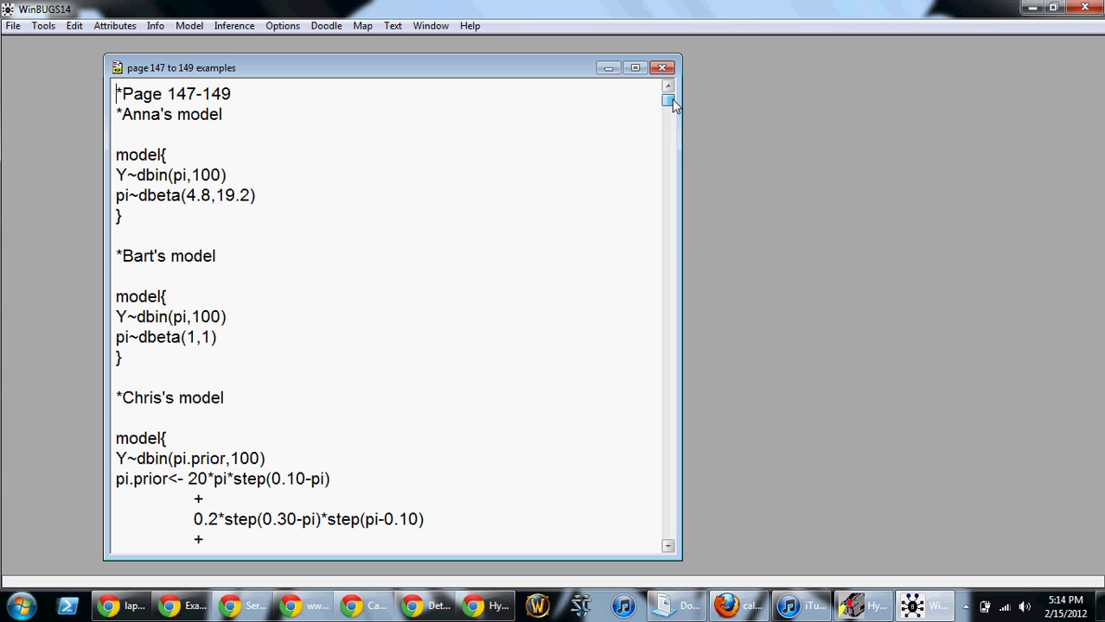
pyautogui.moveTo(673, 102); pyautogui.dragTo(671, 197)
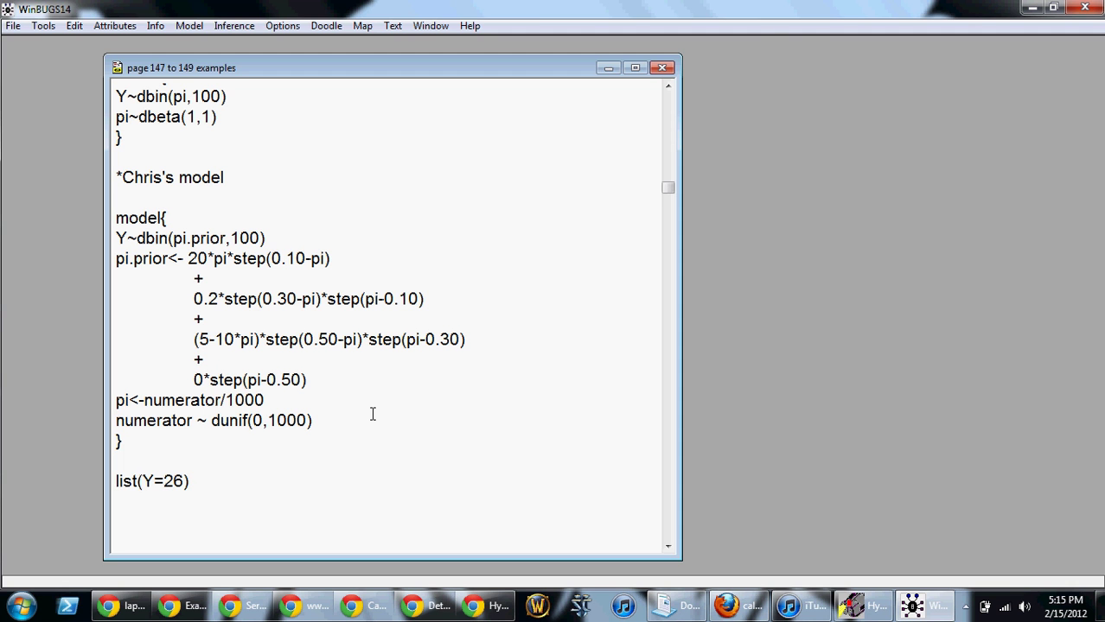
pyautogui.click(852, 605)
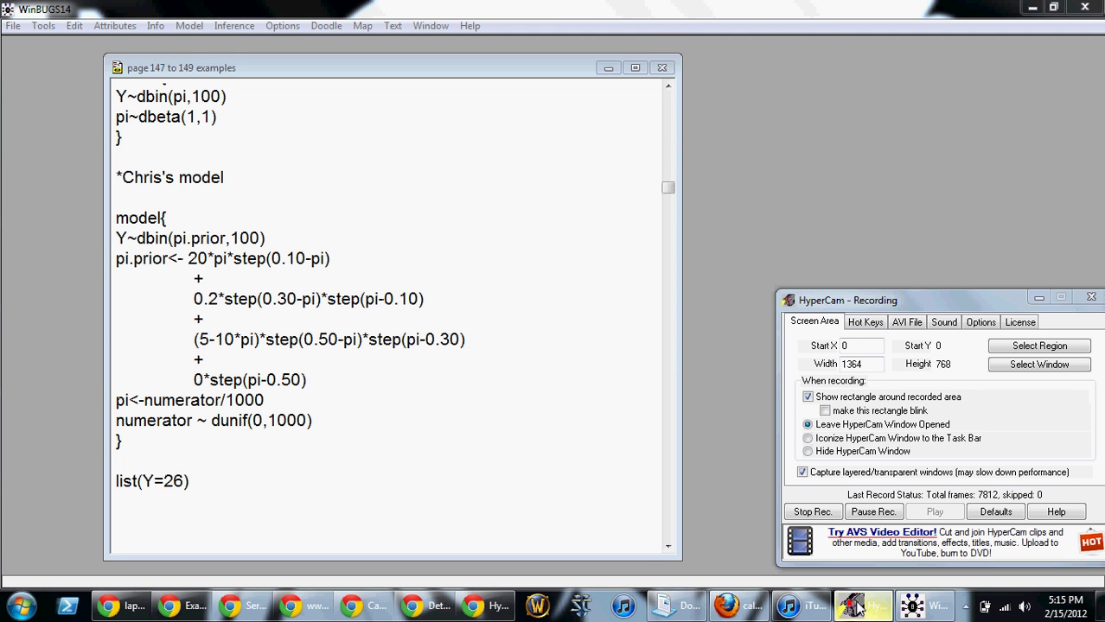
pyautogui.click(631, 332)
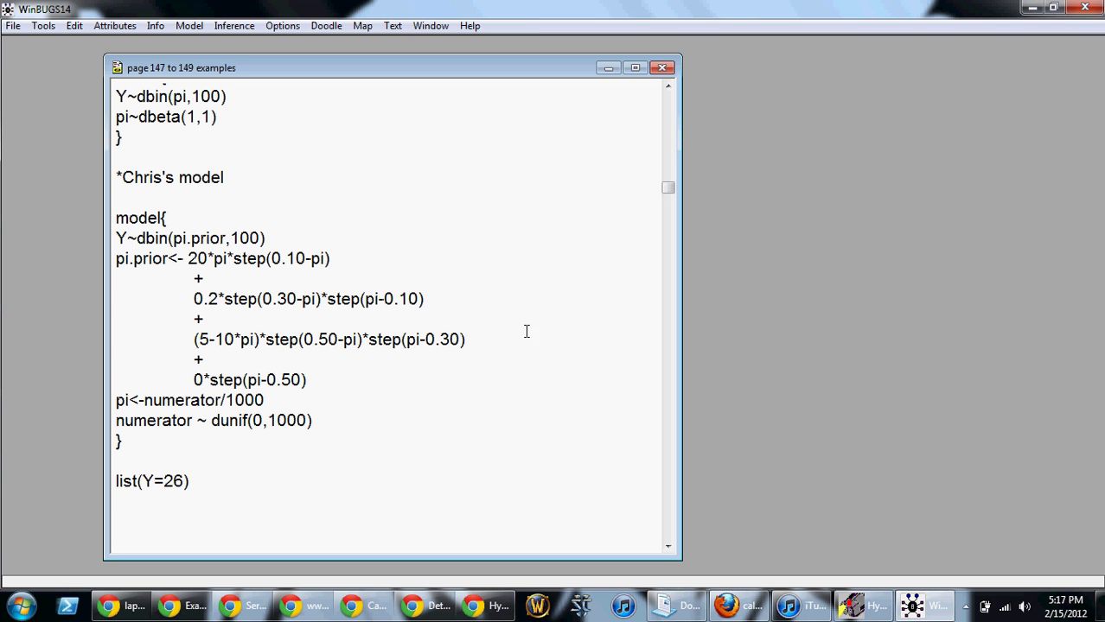
# Select Anna's model{ and check its syntax in the Specification Tool, replacing the old model.
pyautogui.click(667, 114)
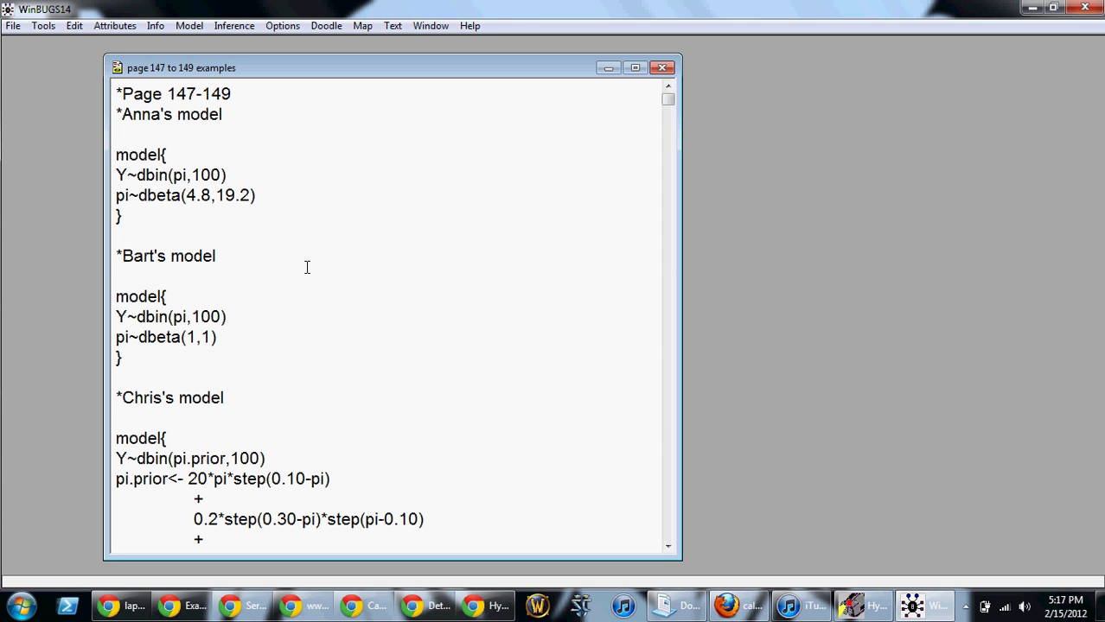
pyautogui.click(180, 156)
pyautogui.moveTo(181, 156); pyautogui.dragTo(109, 155)
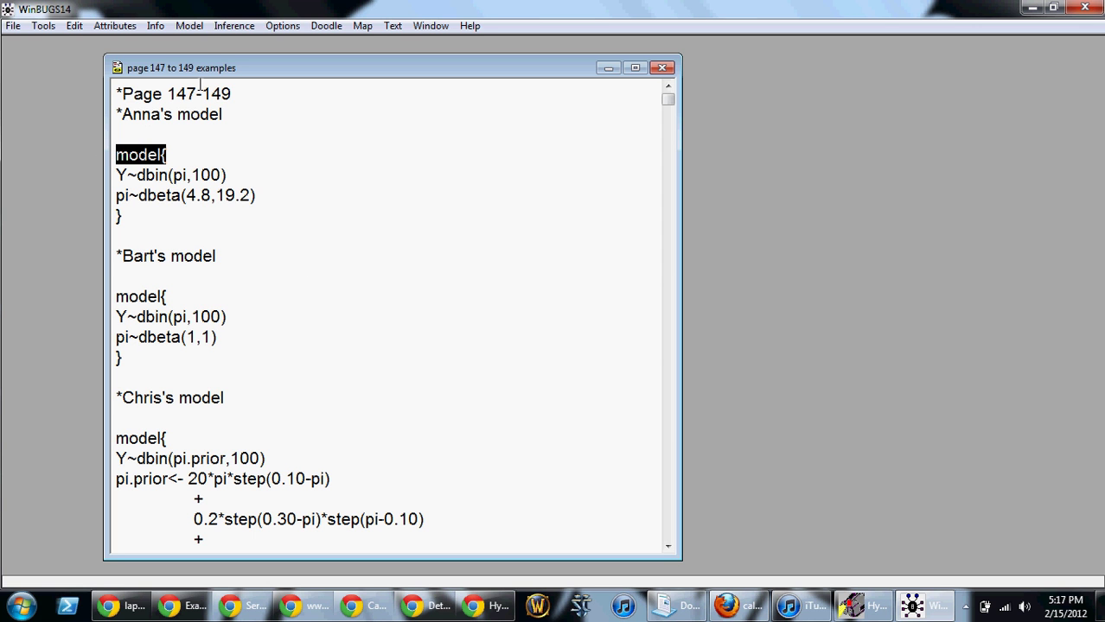
pyautogui.click(189, 26)
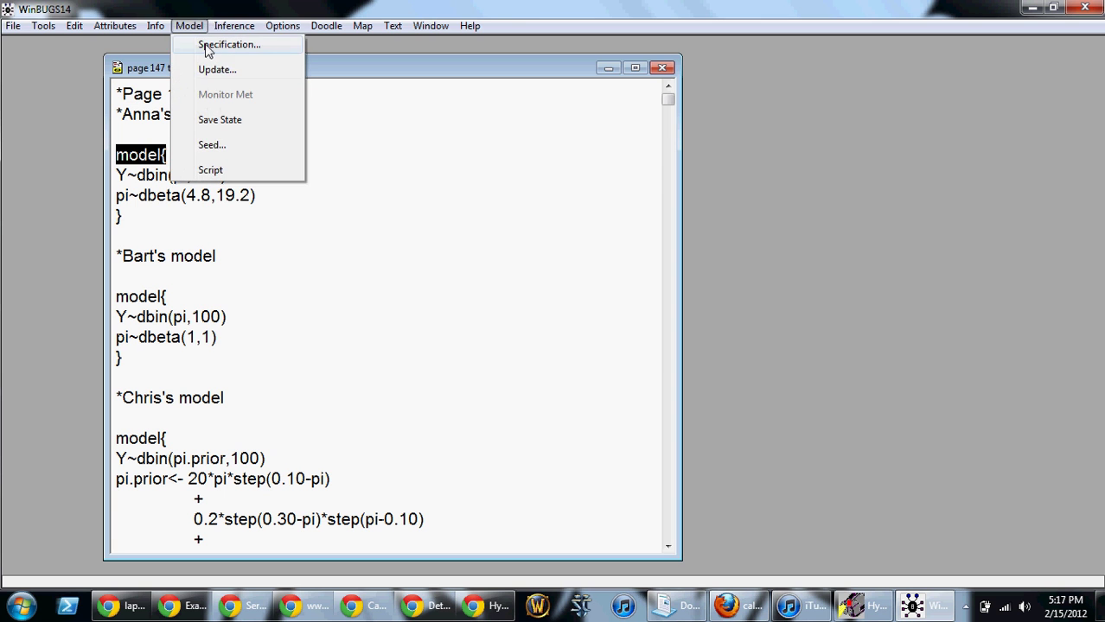
pyautogui.click(209, 48)
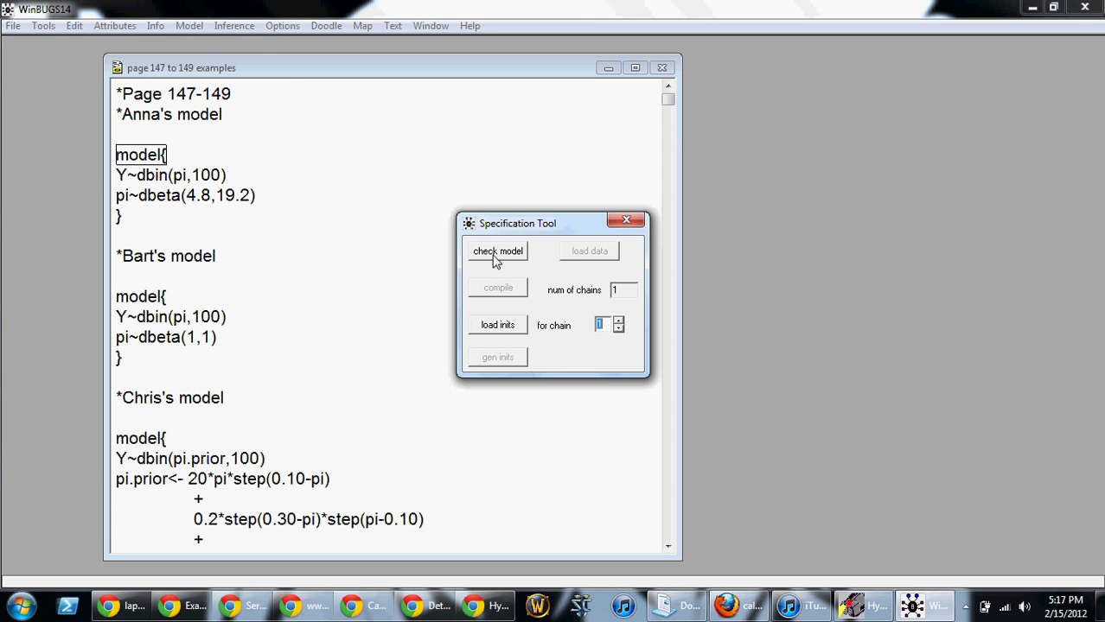
pyautogui.click(180, 137)
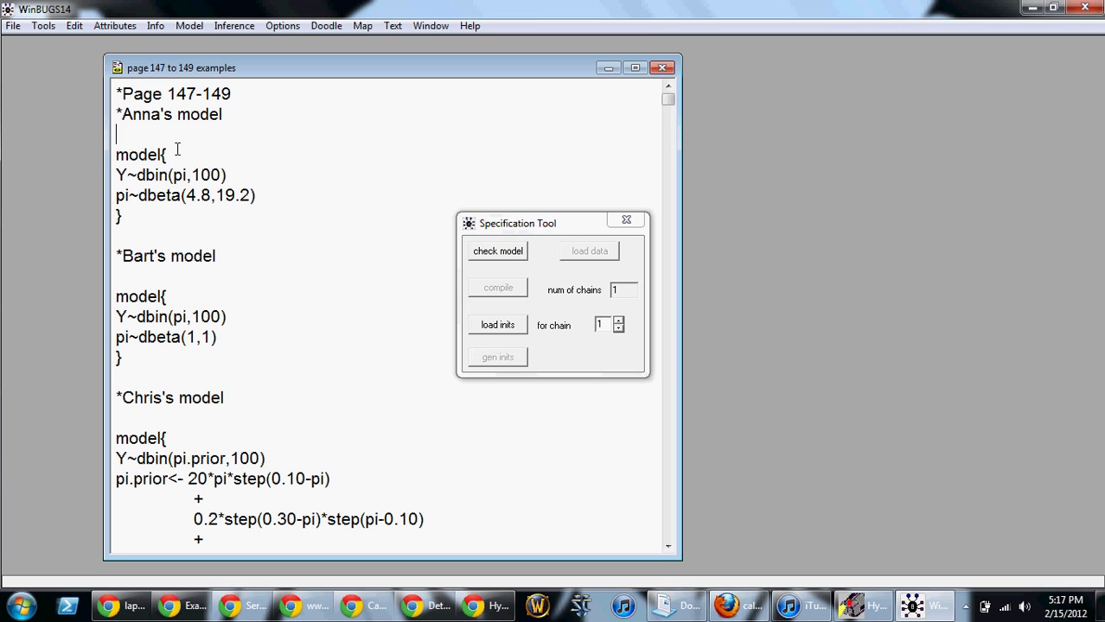
pyautogui.moveTo(179, 155); pyautogui.dragTo(119, 154)
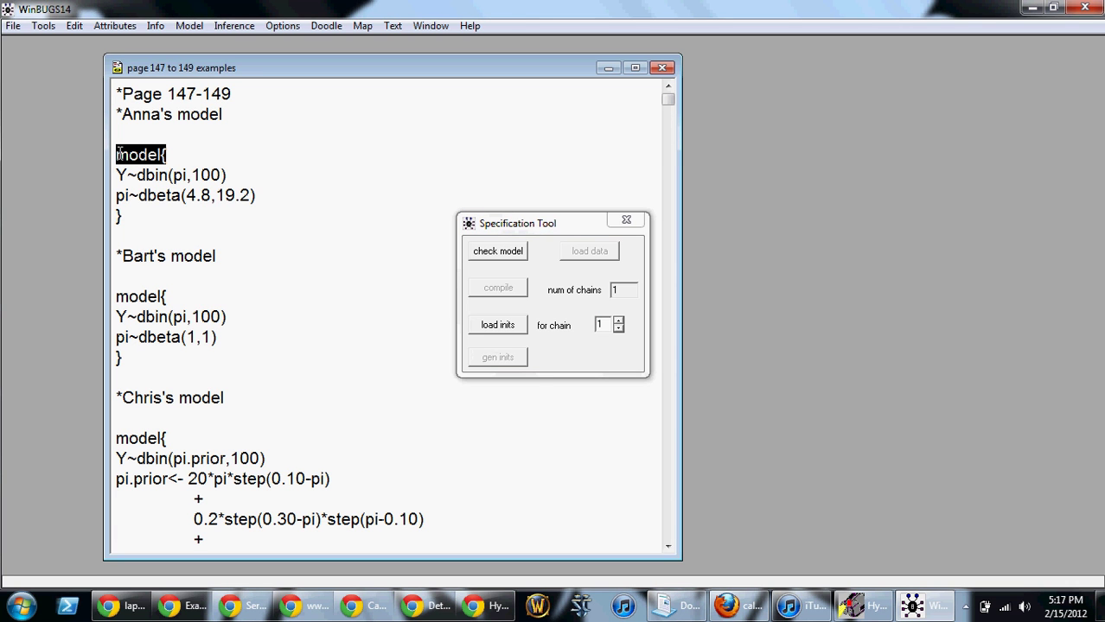
pyautogui.click(511, 258)
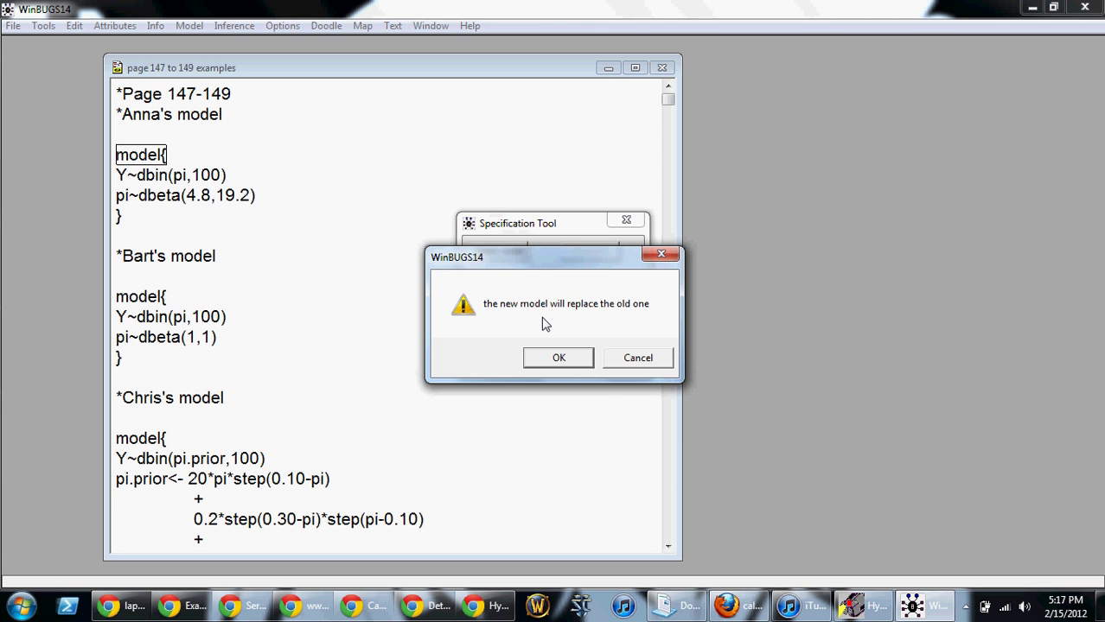
pyautogui.click(557, 362)
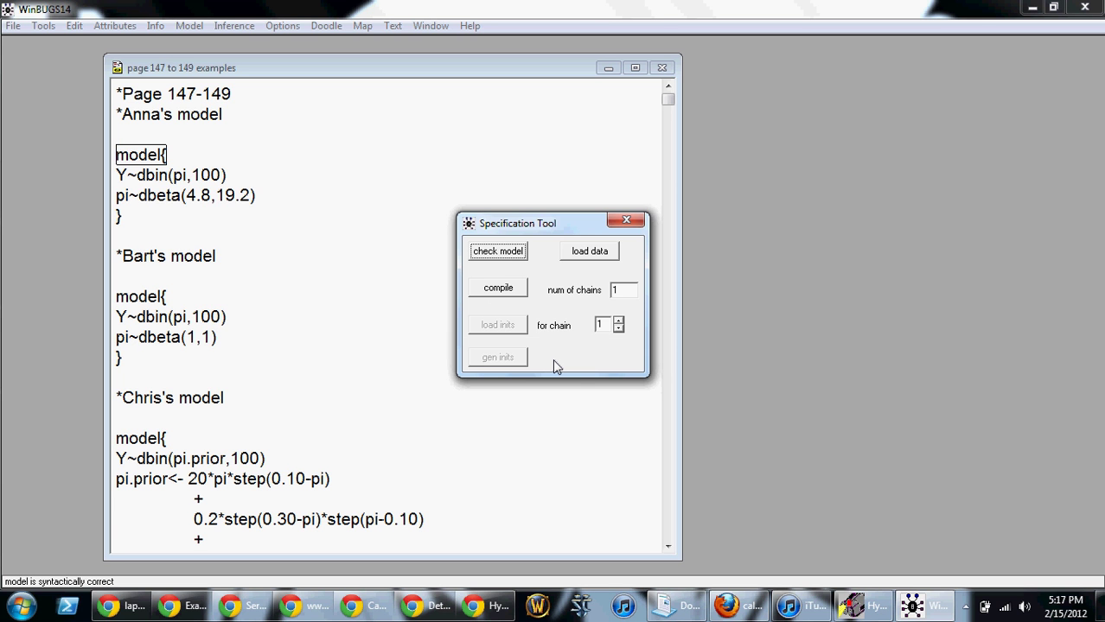
# Load the data list(Y=26), compile the model and generate initial values.
pyautogui.click(658, 464)
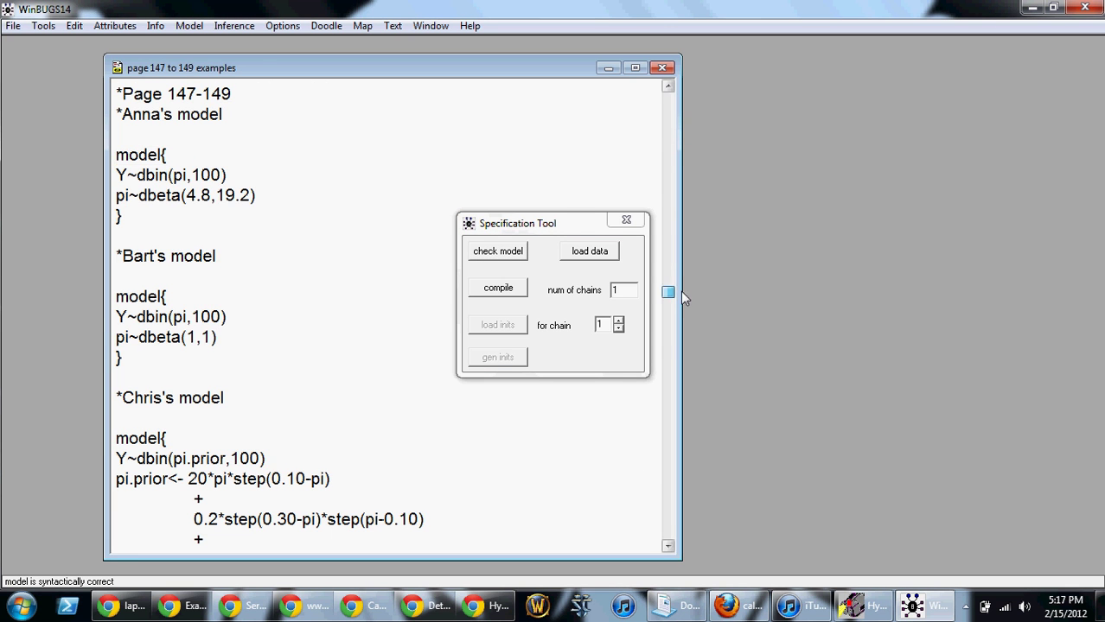
pyautogui.scroll(-7, 681, 291)
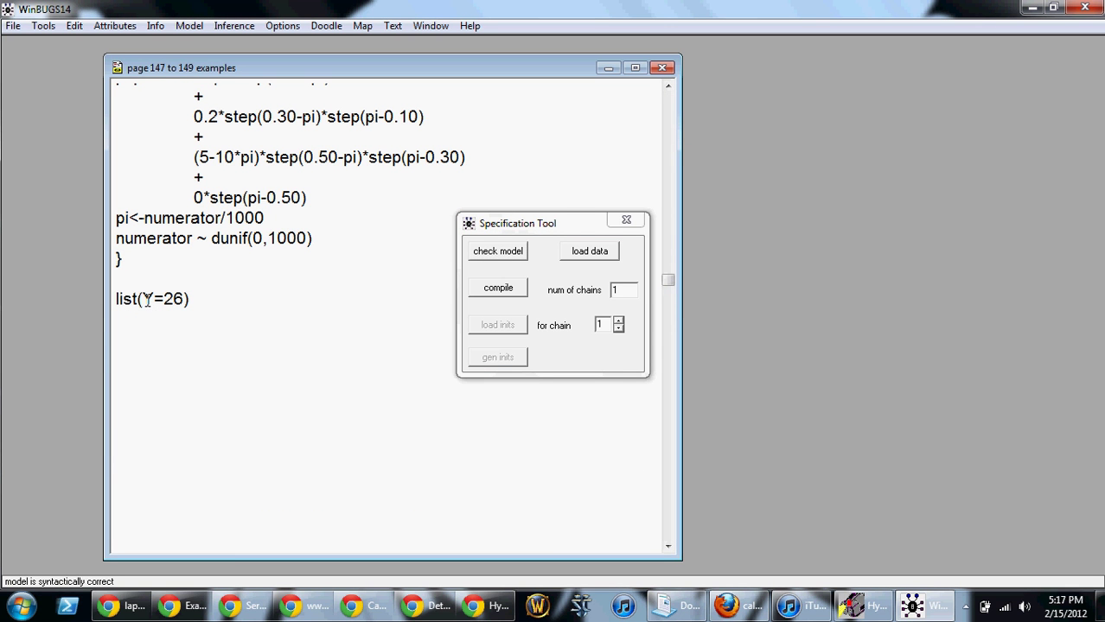
pyautogui.moveTo(143, 299); pyautogui.dragTo(95, 297)
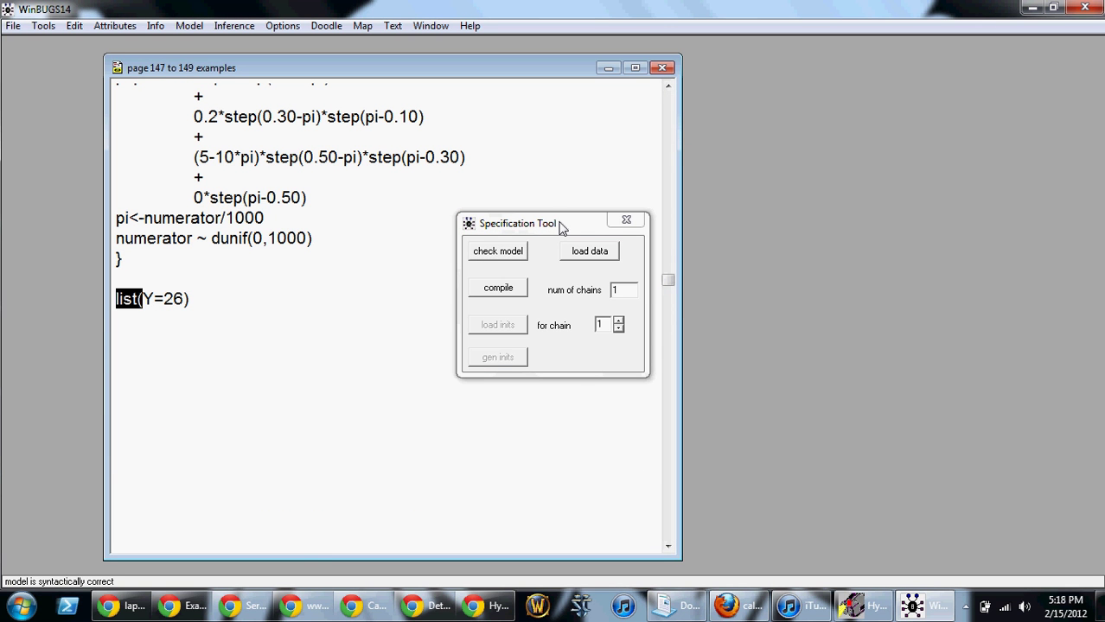
pyautogui.click(596, 259)
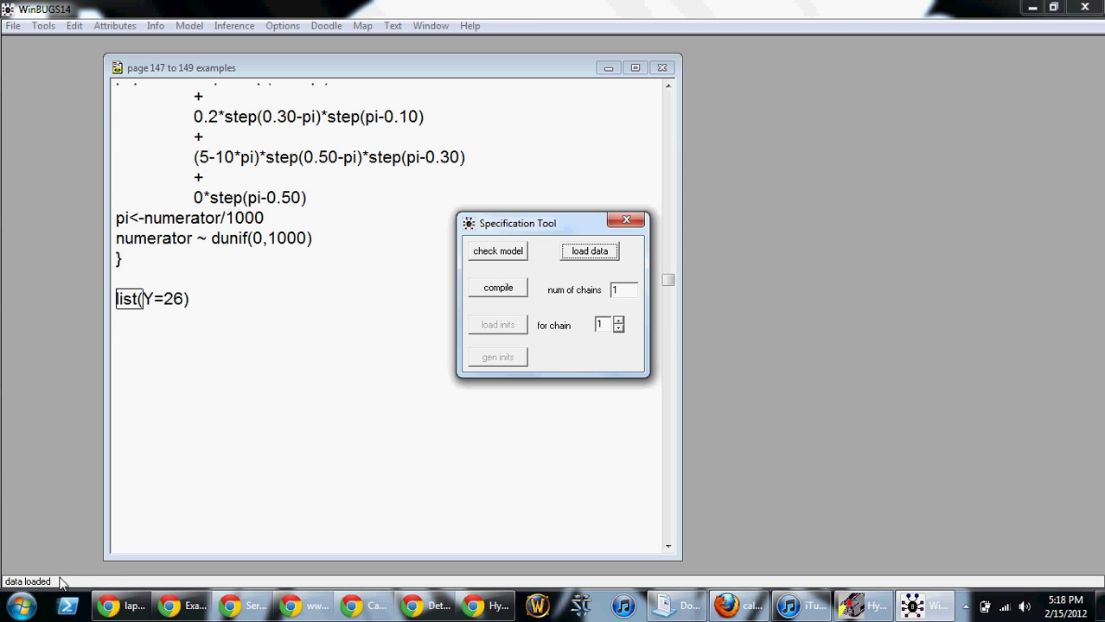
pyautogui.click(495, 292)
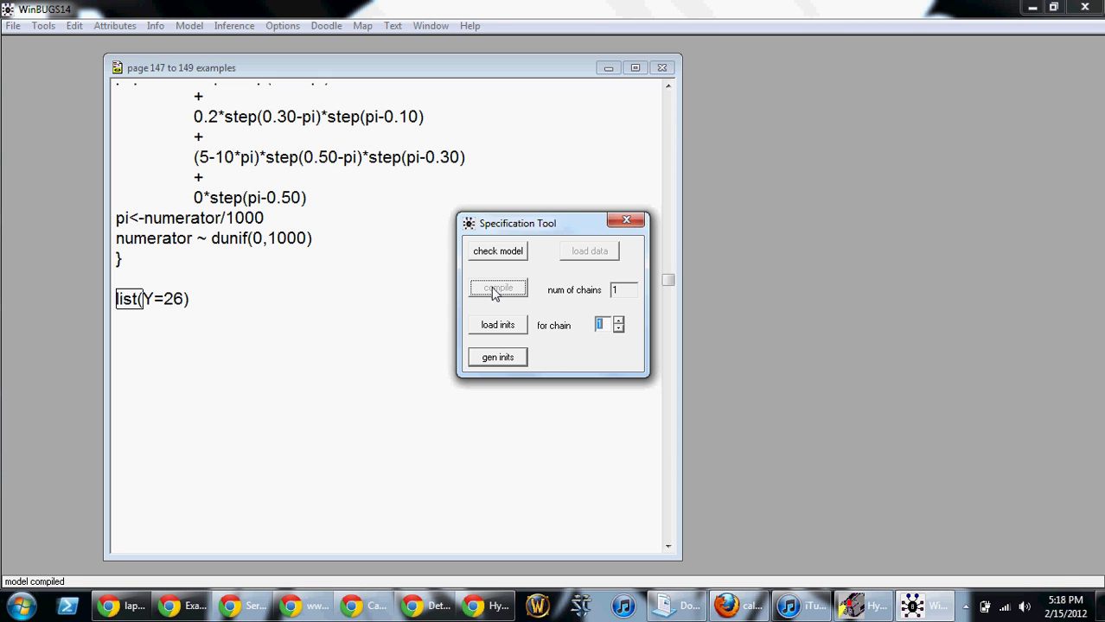
pyautogui.click(500, 361)
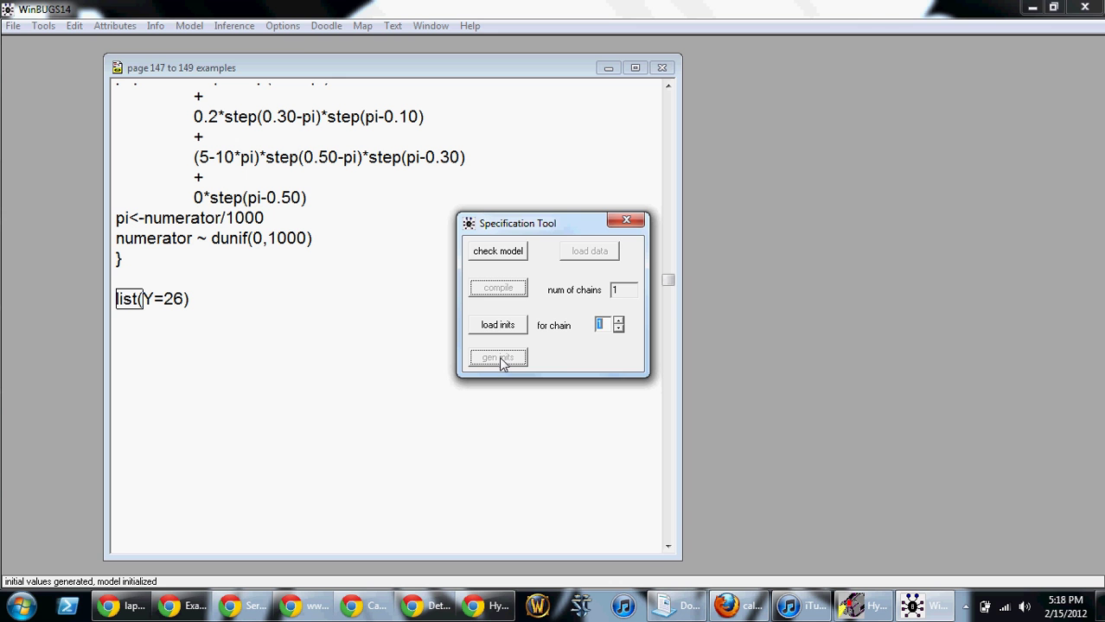
# View the Output options and close them without changes.
pyautogui.click(282, 26)
pyautogui.click(300, 44)
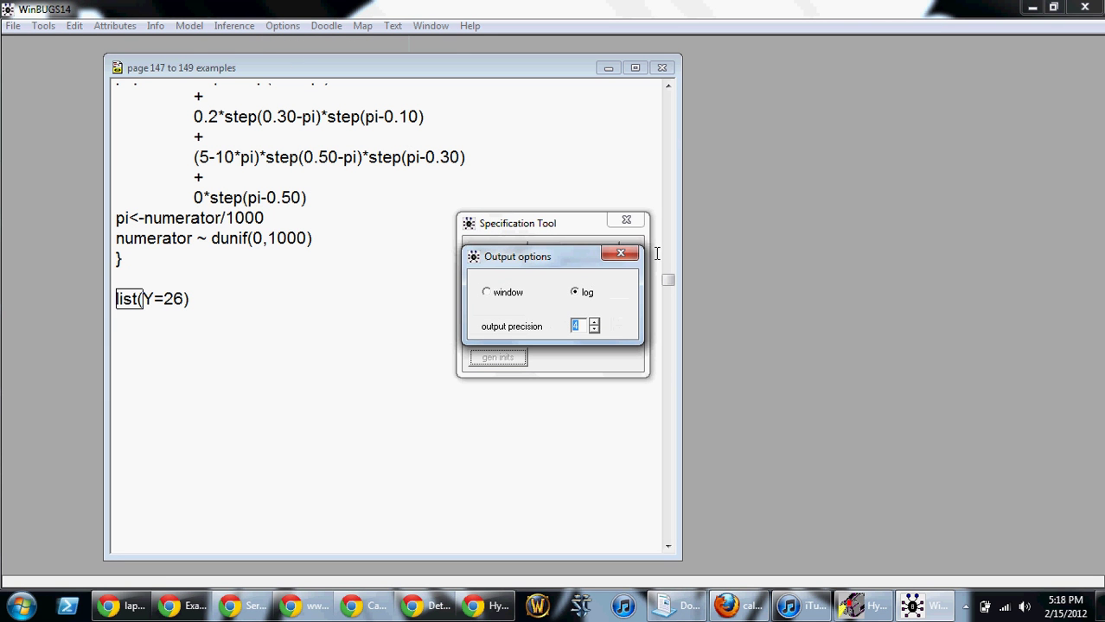
pyautogui.click(623, 253)
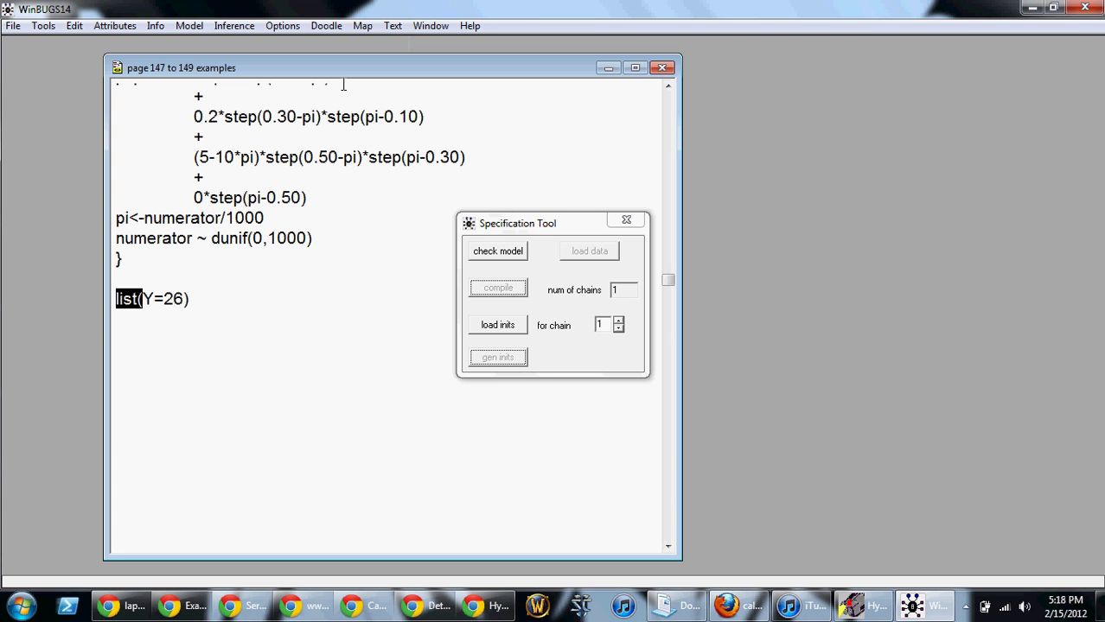
# Set pi as the monitored node in the Sample Monitor Tool, moving it and the Specification Tool right.
pyautogui.click(235, 25)
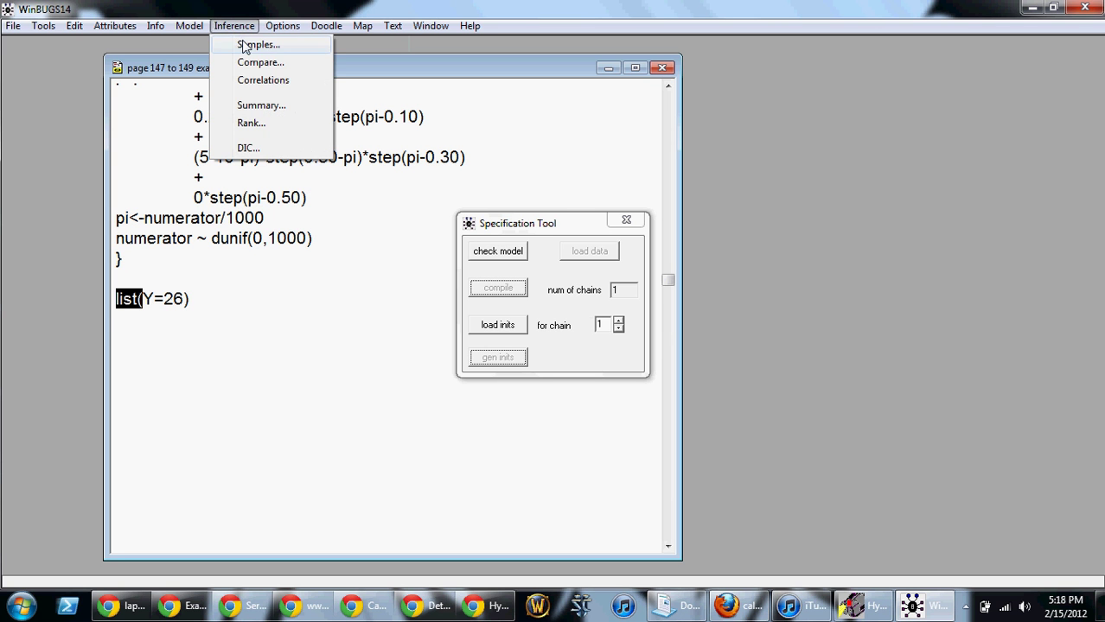
pyautogui.click(245, 45)
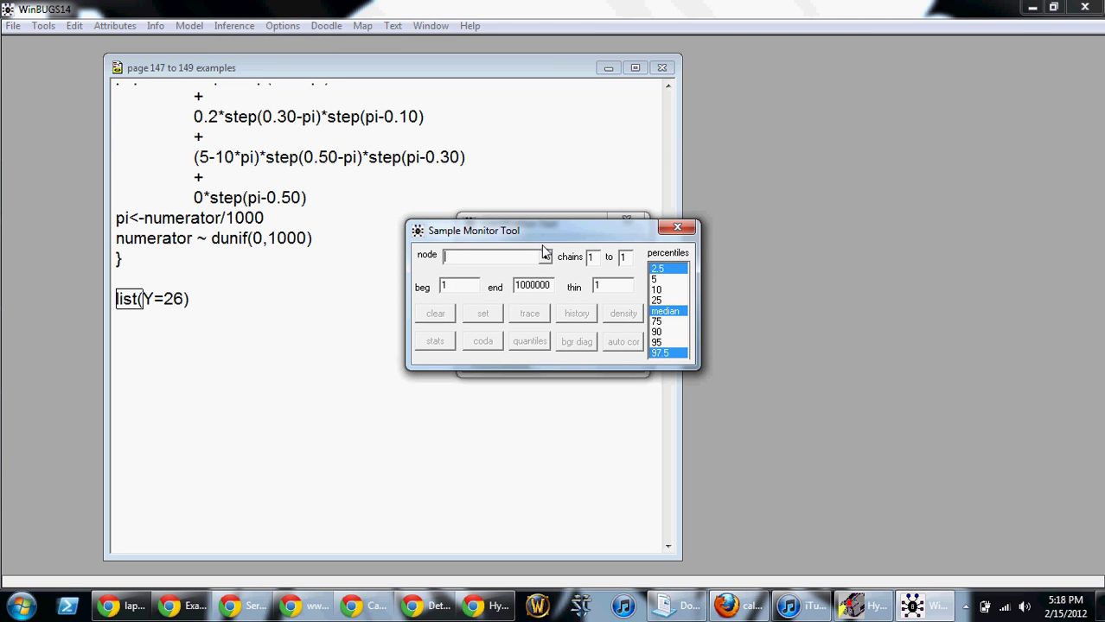
pyautogui.write('pi')
pyautogui.click(483, 318)
pyautogui.moveTo(590, 226); pyautogui.dragTo(935, 87)
pyautogui.moveTo(523, 224); pyautogui.dragTo(914, 292)
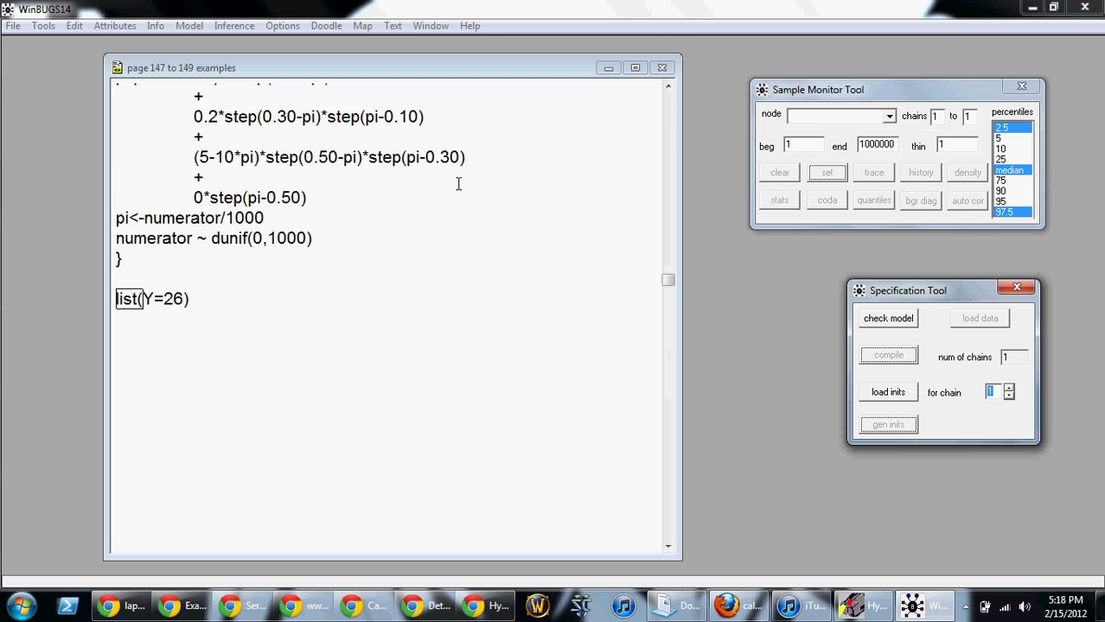
pyautogui.click(667, 111)
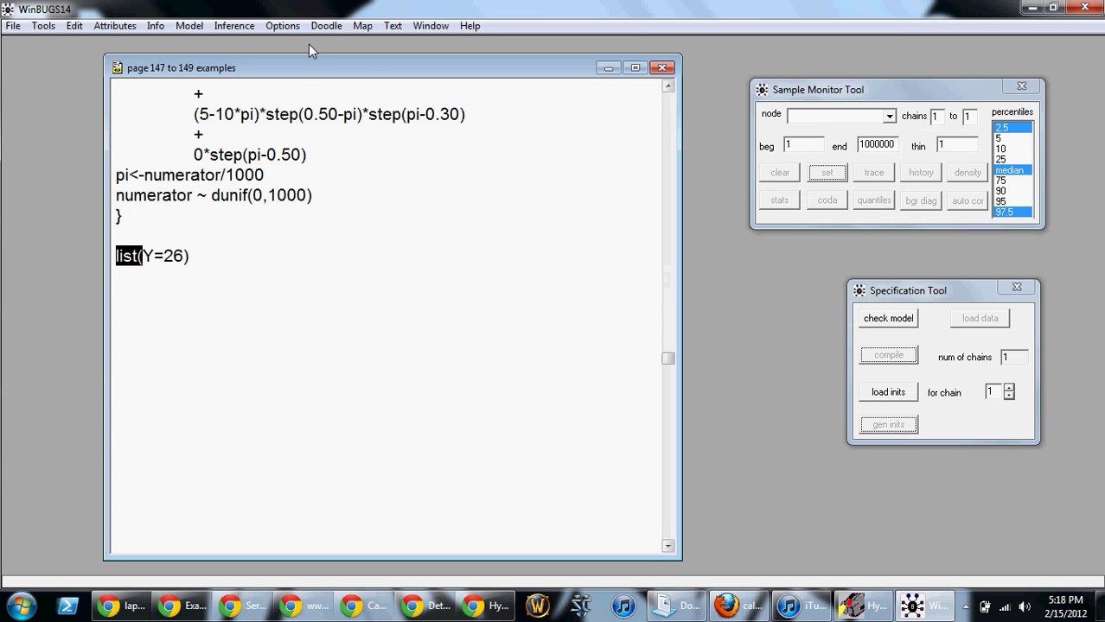
# Run 5000 update iterations in the Update Tool and move it to the right.
pyautogui.click(185, 25)
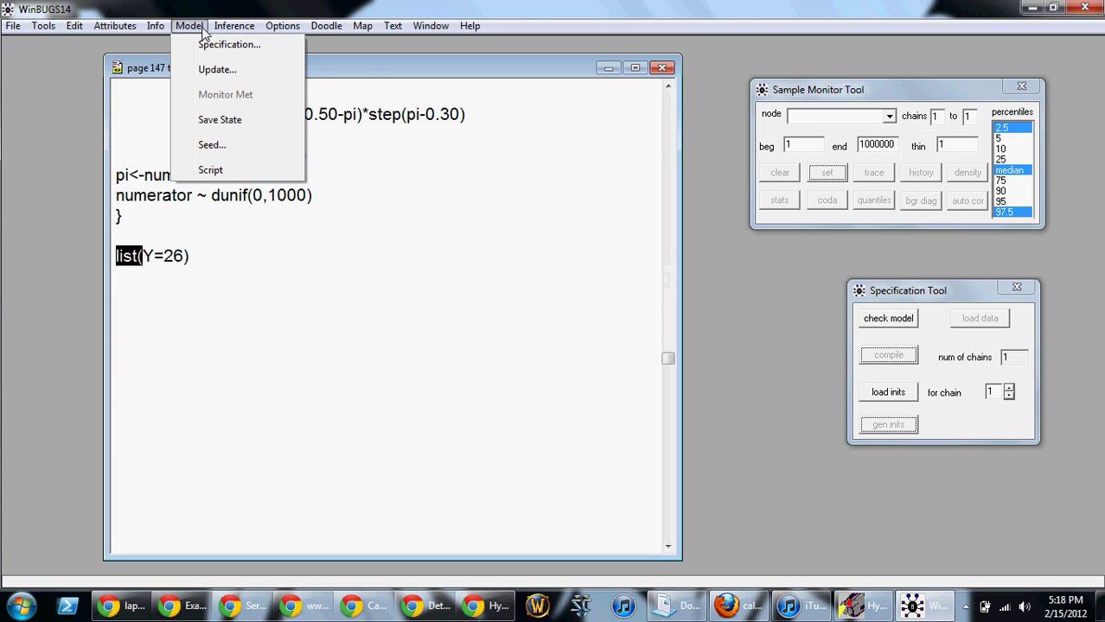
pyautogui.click(215, 70)
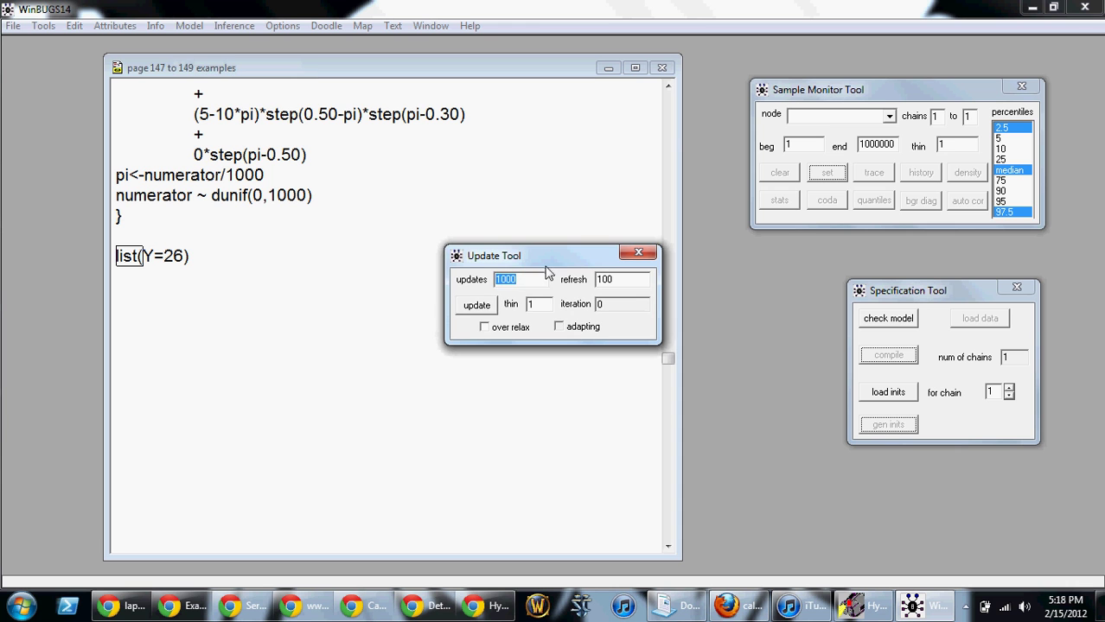
pyautogui.write('5000')
pyautogui.click(476, 306)
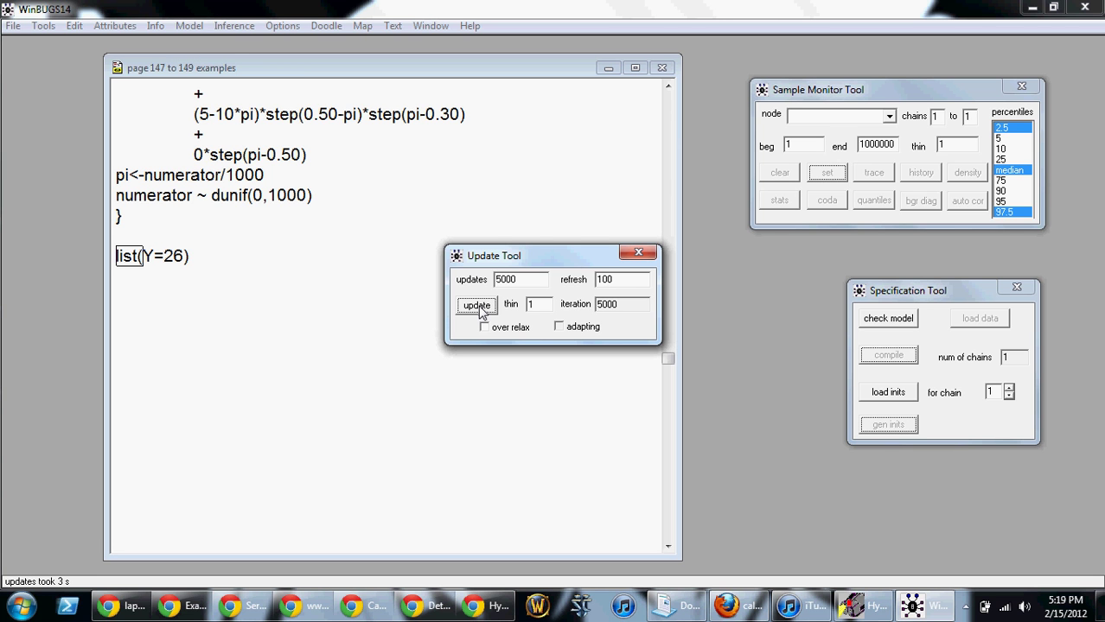
pyautogui.moveTo(533, 259); pyautogui.dragTo(798, 259)
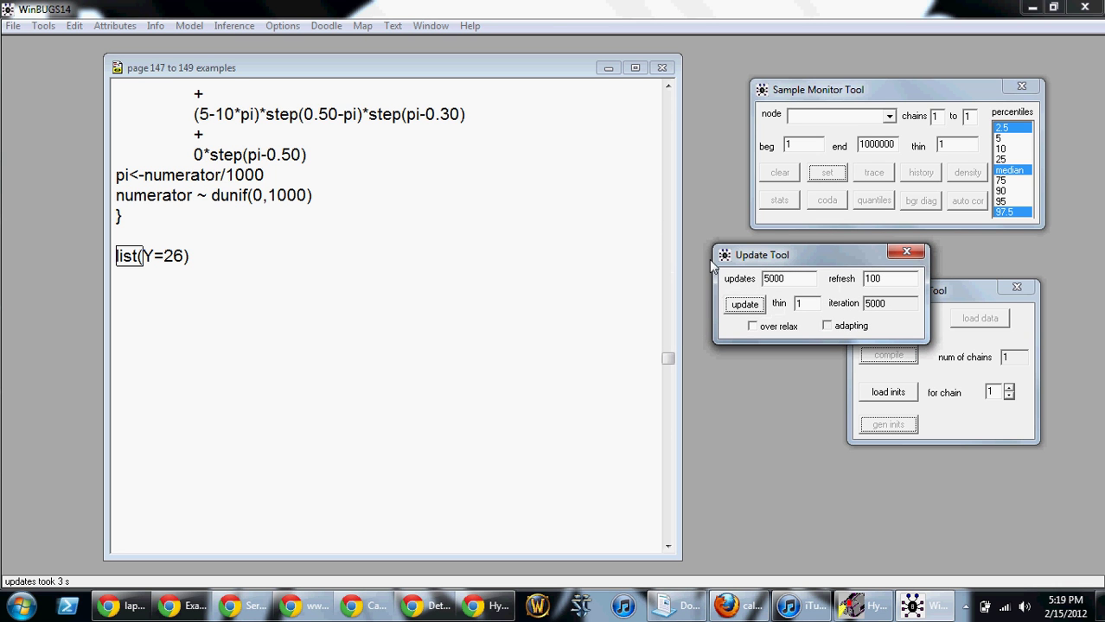
# Plot pi's full sample history and widen the Log window to show the whole trace.
pyautogui.click(827, 95)
pyautogui.click(888, 116)
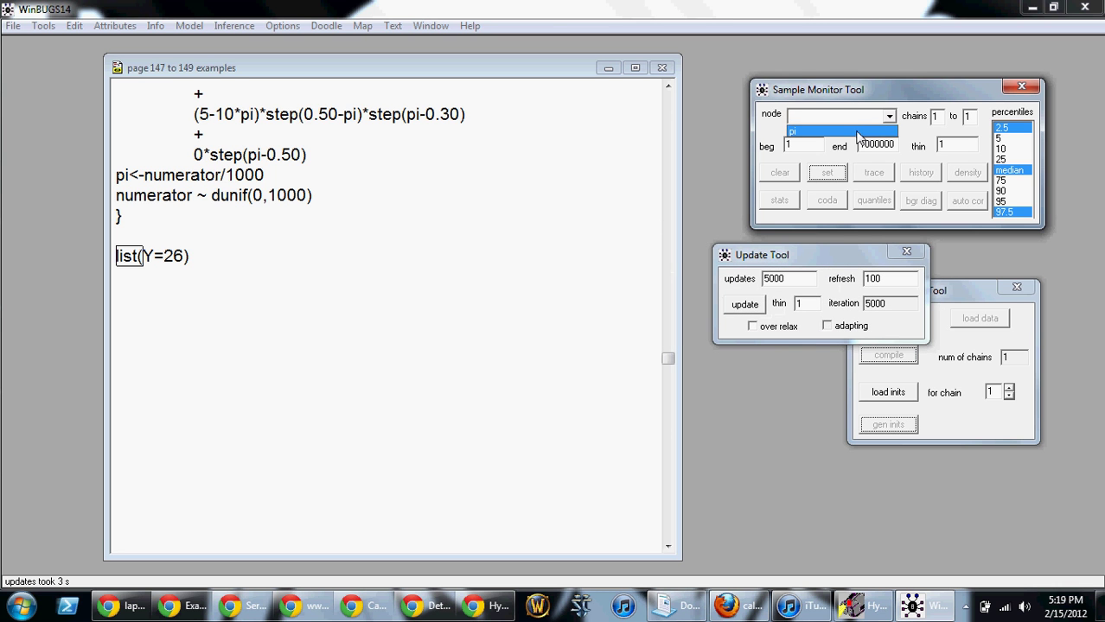
pyautogui.click(858, 132)
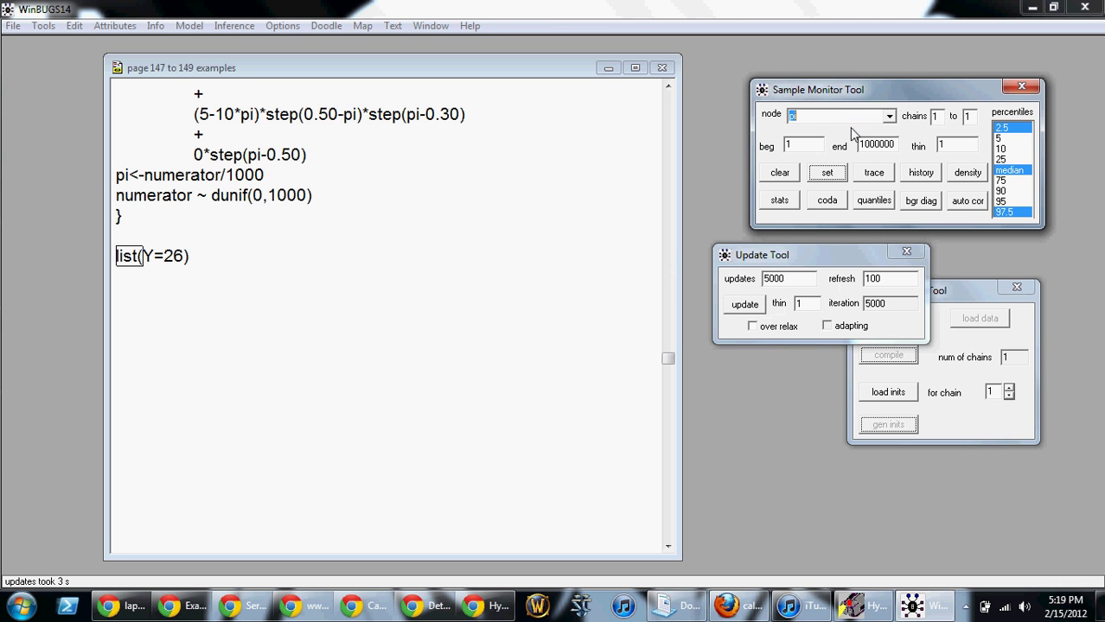
pyautogui.click(916, 178)
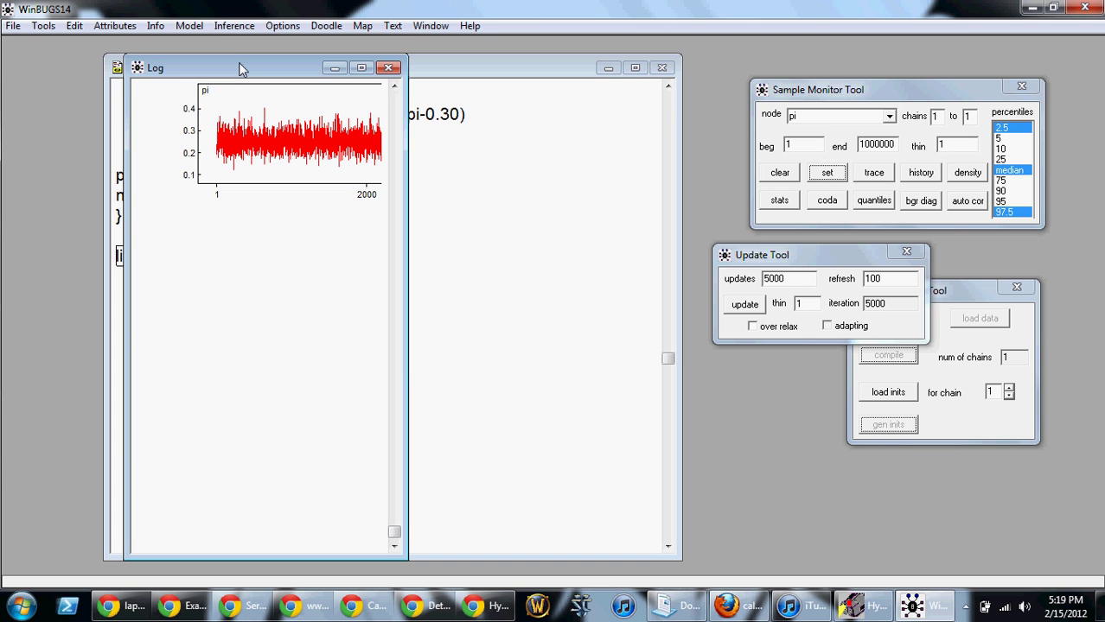
pyautogui.moveTo(242, 68); pyautogui.dragTo(132, 54)
pyautogui.moveTo(293, 128); pyautogui.dragTo(590, 128)
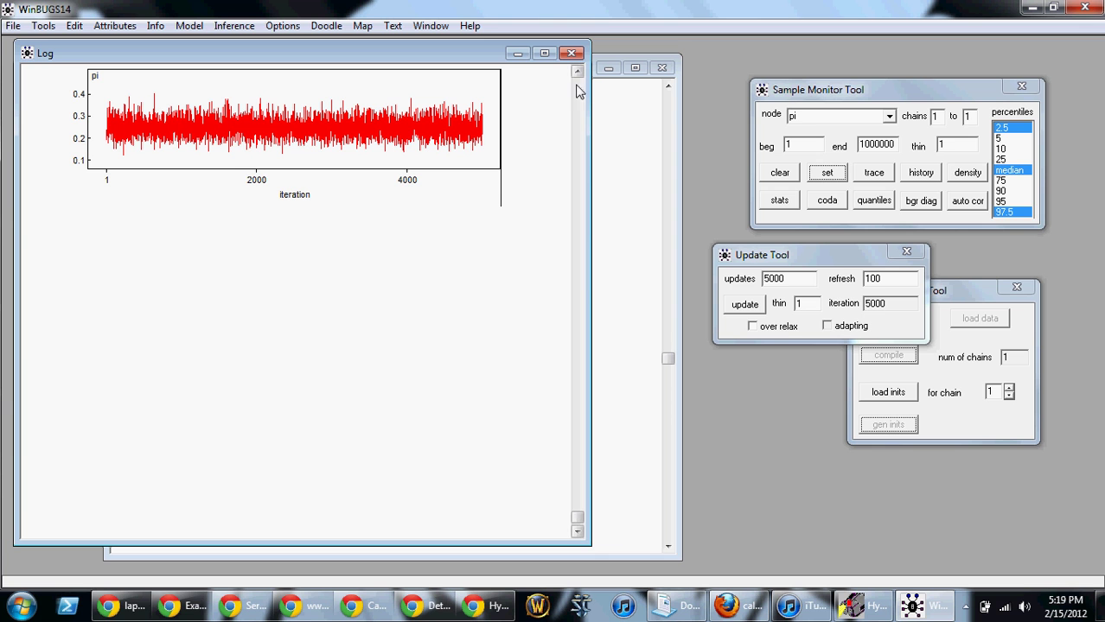
# Add pi's kernel density plot and summary statistics to the Log.
pyautogui.click(580, 103)
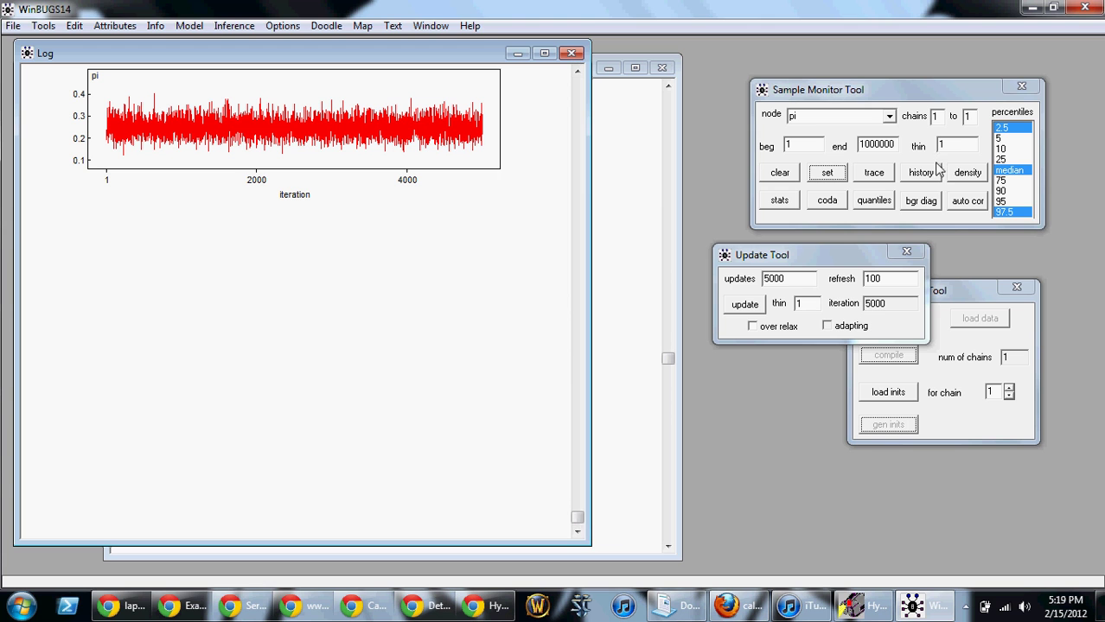
pyautogui.click(964, 173)
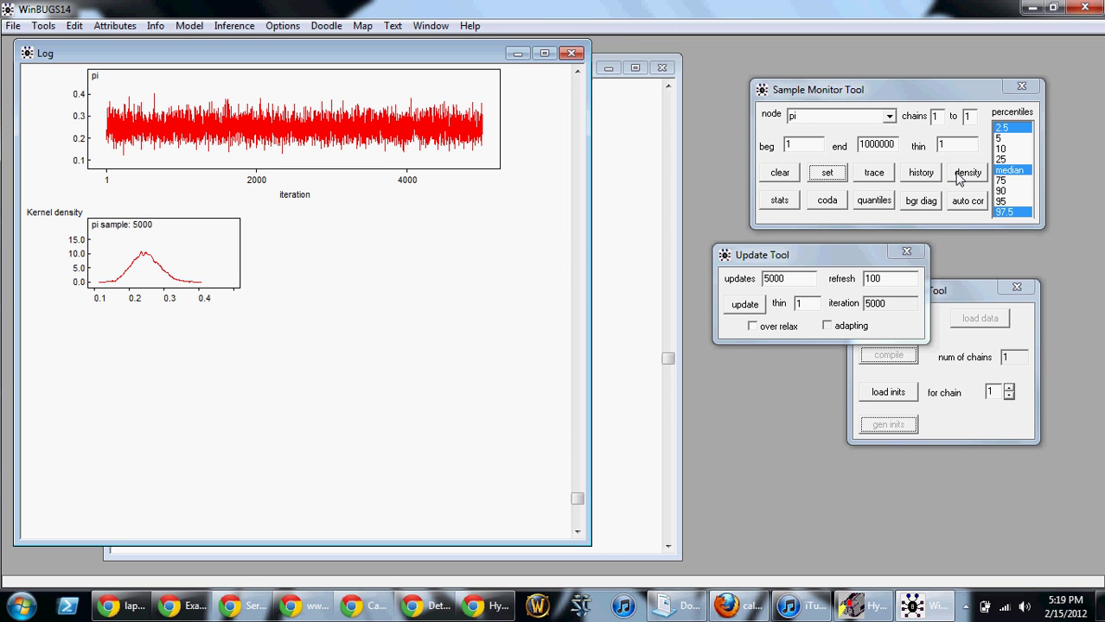
pyautogui.click(769, 206)
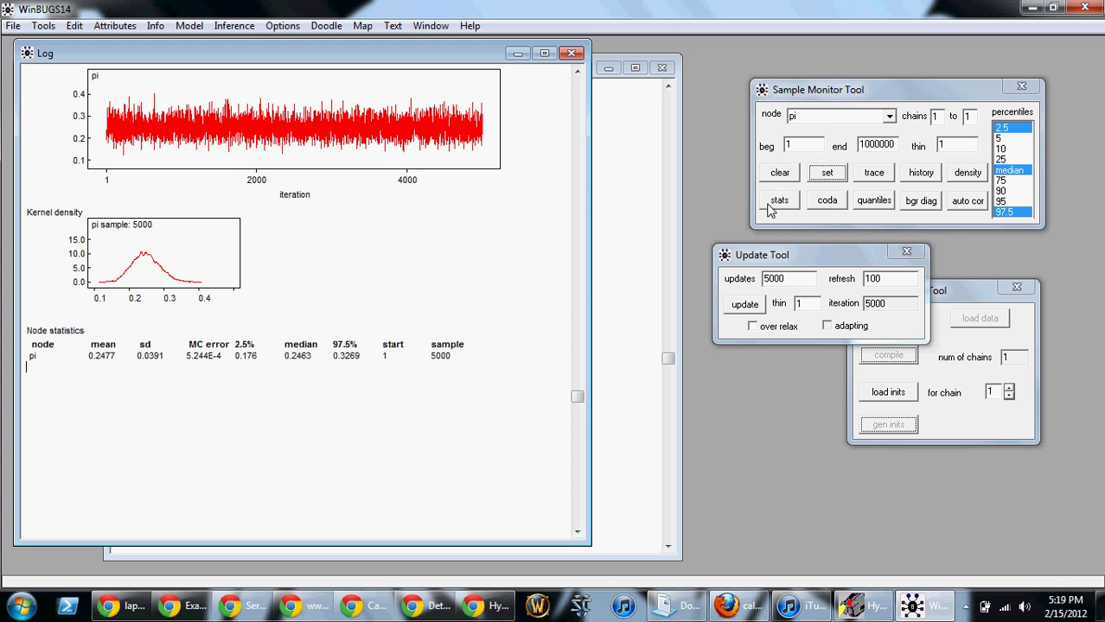
# Output pi's CODA values and bring the 'CODA for chain 1' window to the front.
pyautogui.click(825, 204)
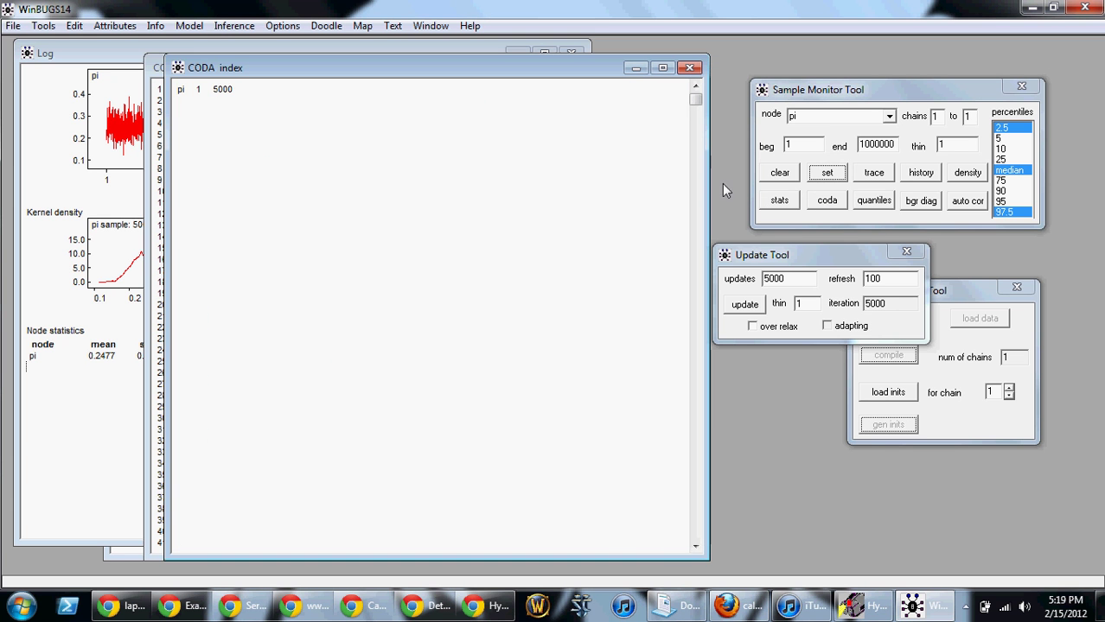
pyautogui.moveTo(435, 73); pyautogui.dragTo(603, 66)
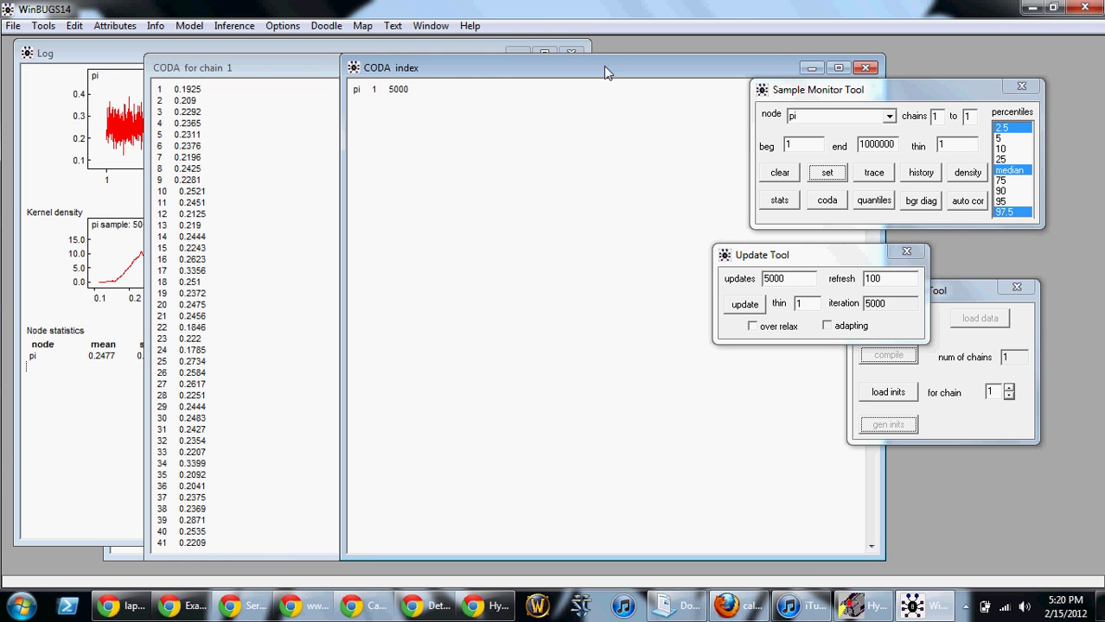
pyautogui.click(254, 70)
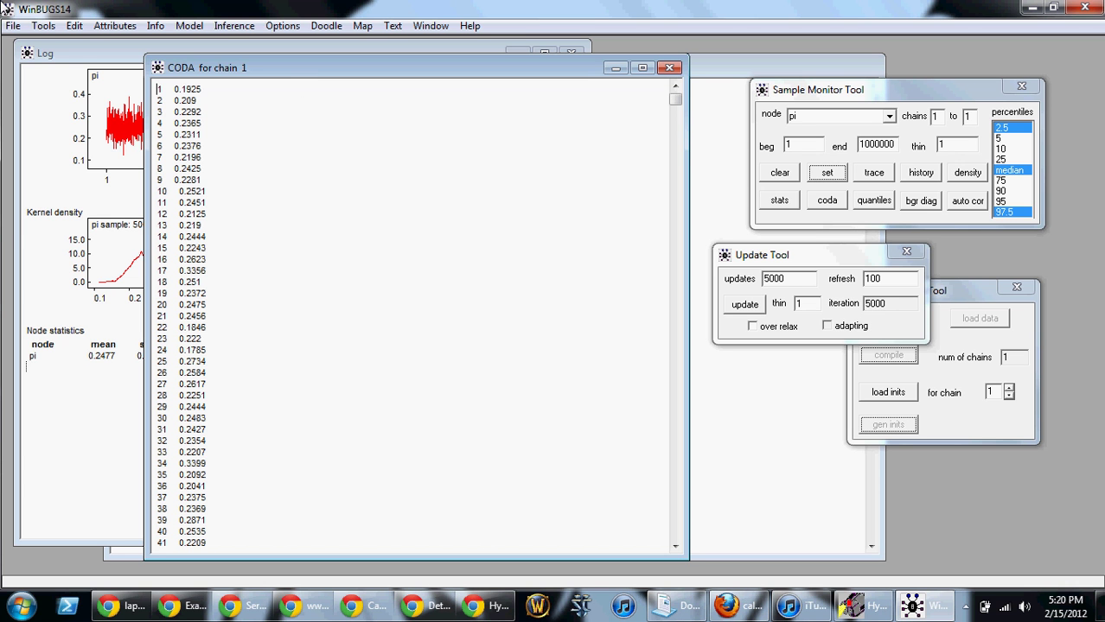
# In Save As, name the chain 1 values example_14_Anna with type Plain Text (*.txt).
pyautogui.click(10, 26)
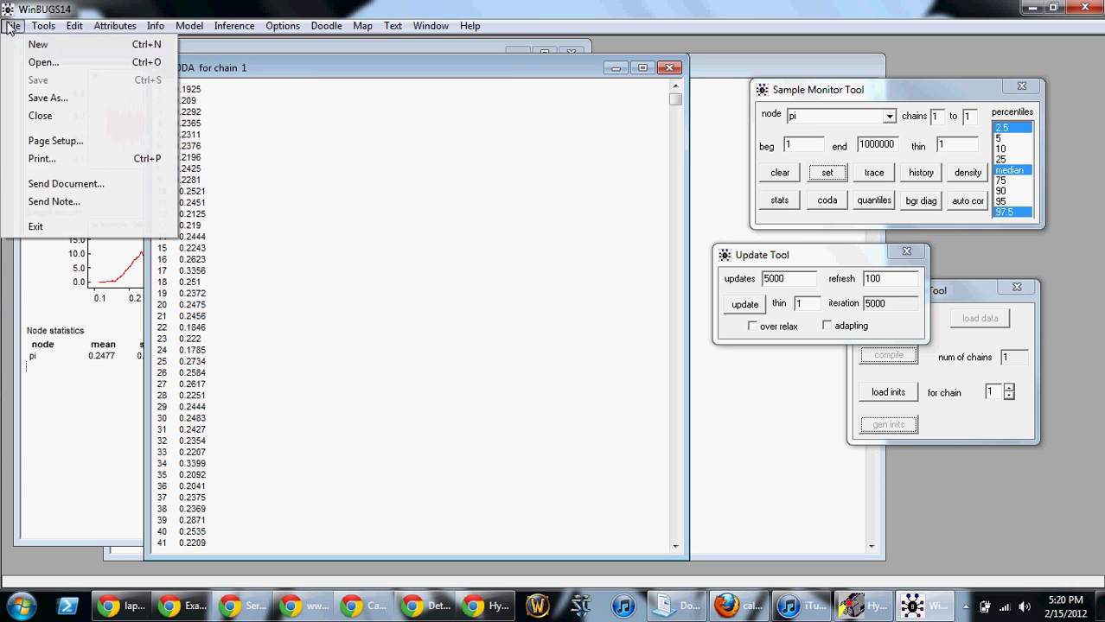
pyautogui.click(48, 98)
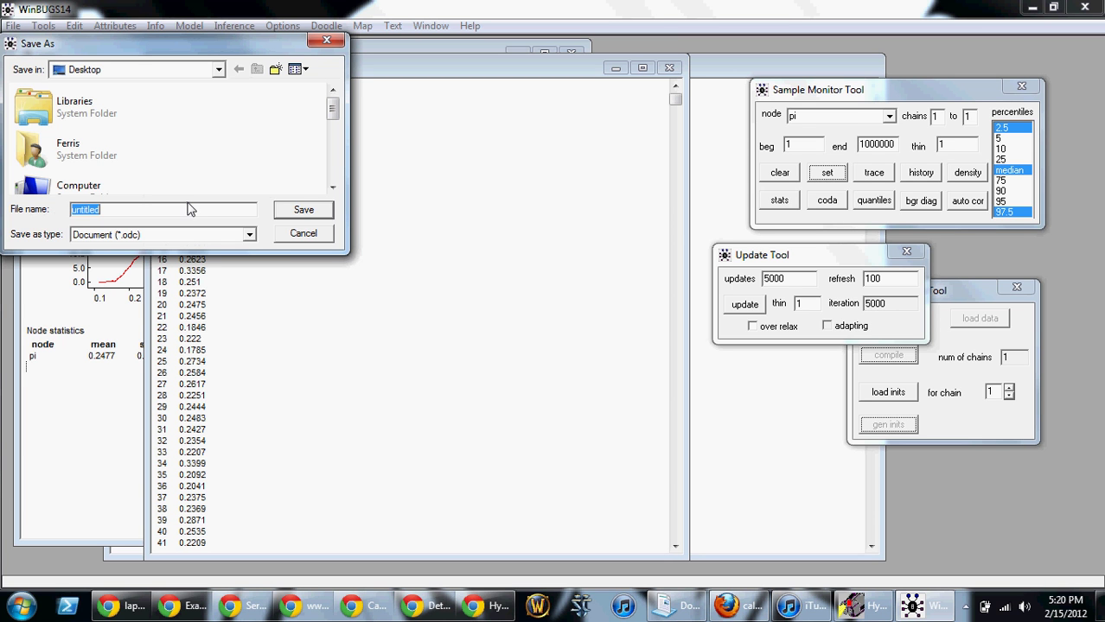
pyautogui.write('example-')
pyautogui.press('BackSpace')
pyautogui.write('_14')
pyautogui.write('_Anna')
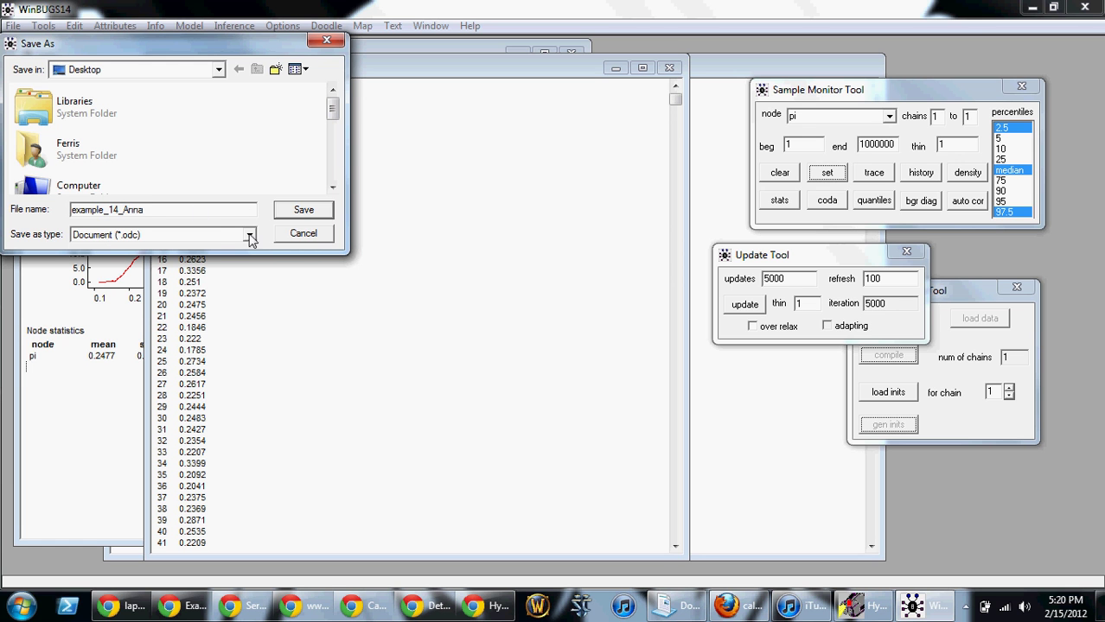
pyautogui.click(249, 235)
pyautogui.click(192, 261)
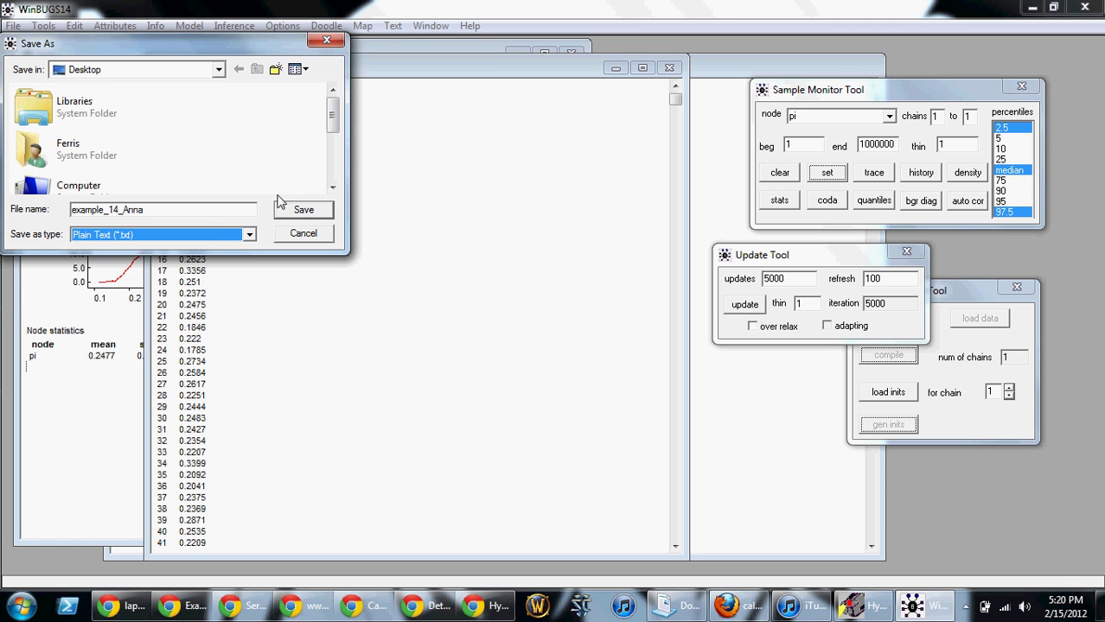
# Save the chain 1 values as example_14_Anna.txt and close the Update Tool.
pyautogui.click(303, 212)
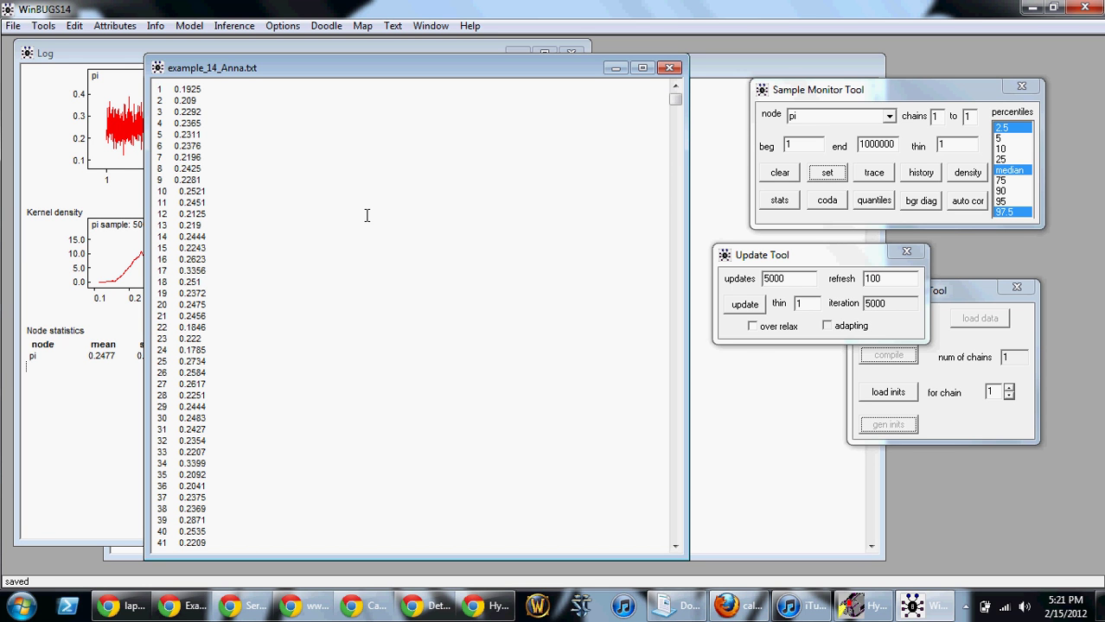
pyautogui.click(906, 253)
pyautogui.click(906, 253)
pyautogui.click(860, 606)
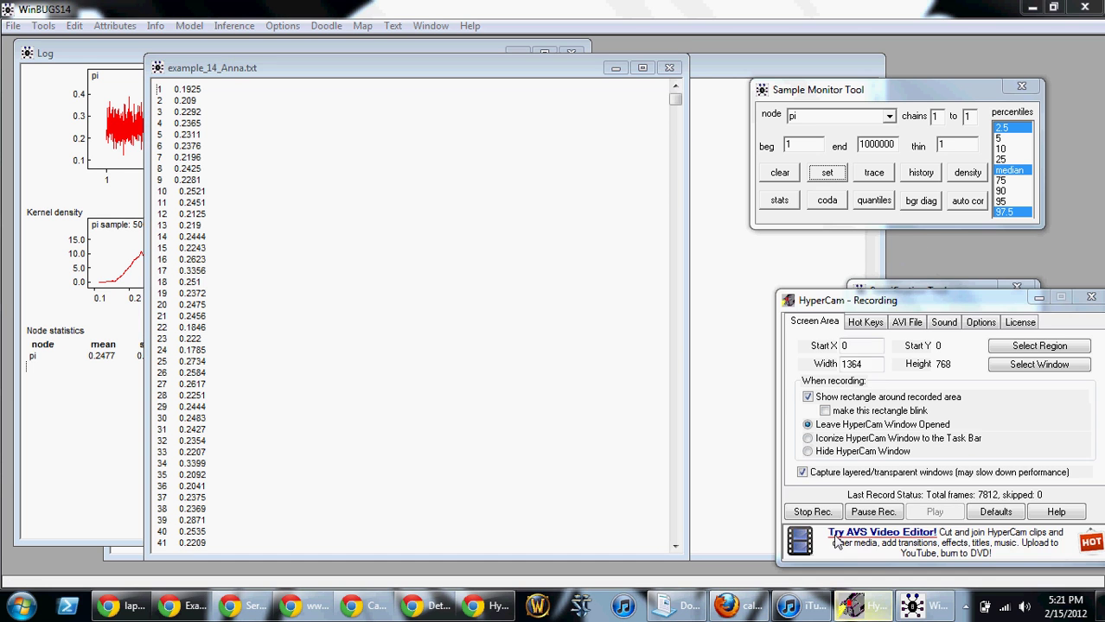